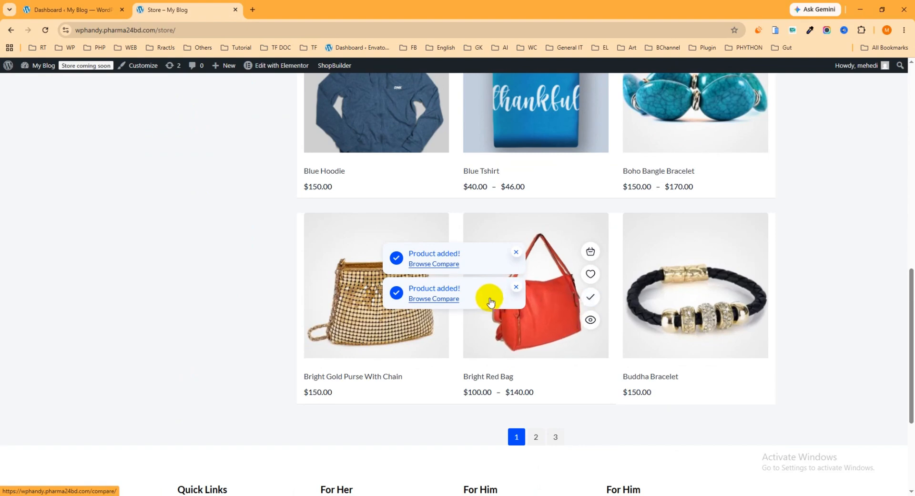
Open the product comparison page from the added-product notice and look through it.
{"action": "left_click", "coordinate": [448, 299]}
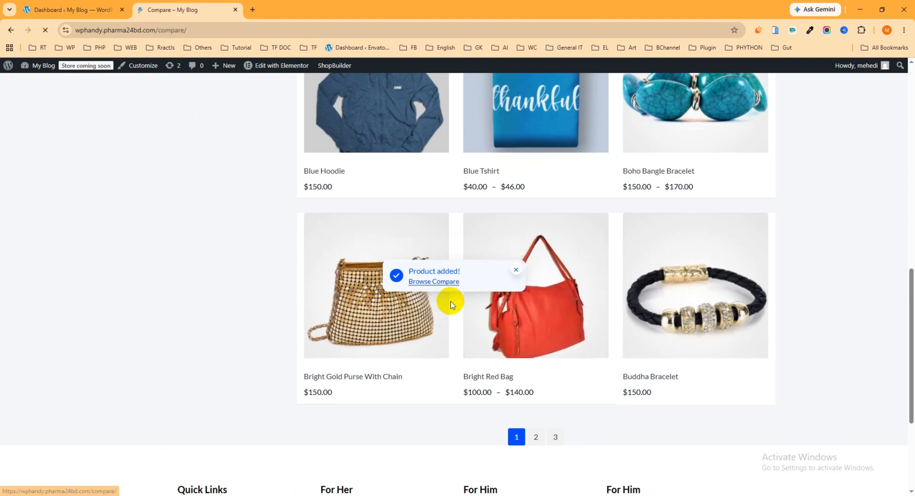
{"action": "scroll", "coordinate": [591, 318], "scroll_direction": "down", "scroll_amount": 3}
{"action": "scroll", "coordinate": [595, 320], "scroll_direction": "down", "scroll_amount": 7}
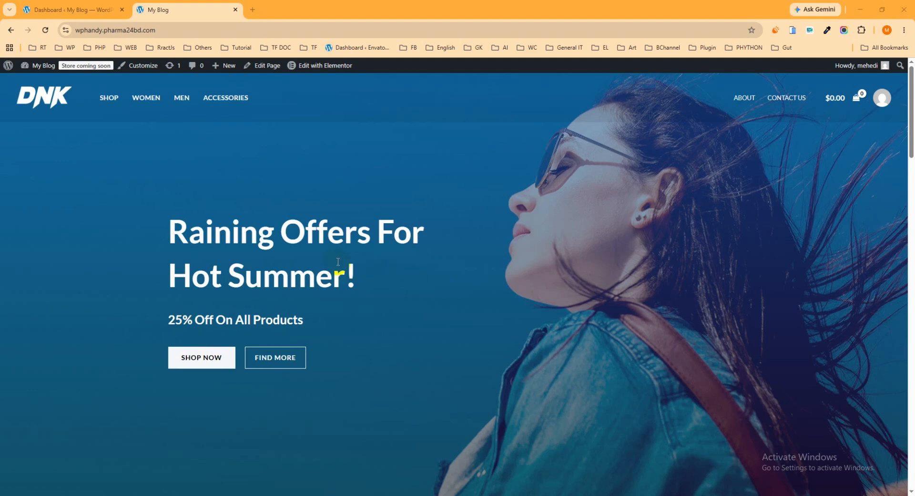
Open the site's Shop page and look over its default product layout and filters.
{"action": "left_click", "coordinate": [109, 99]}
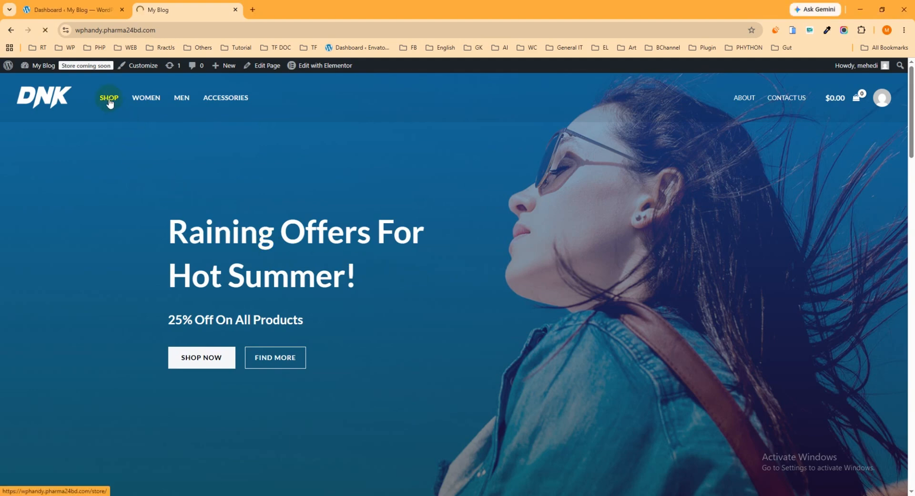
{"action": "scroll", "coordinate": [580, 193], "scroll_direction": "down", "scroll_amount": 1}
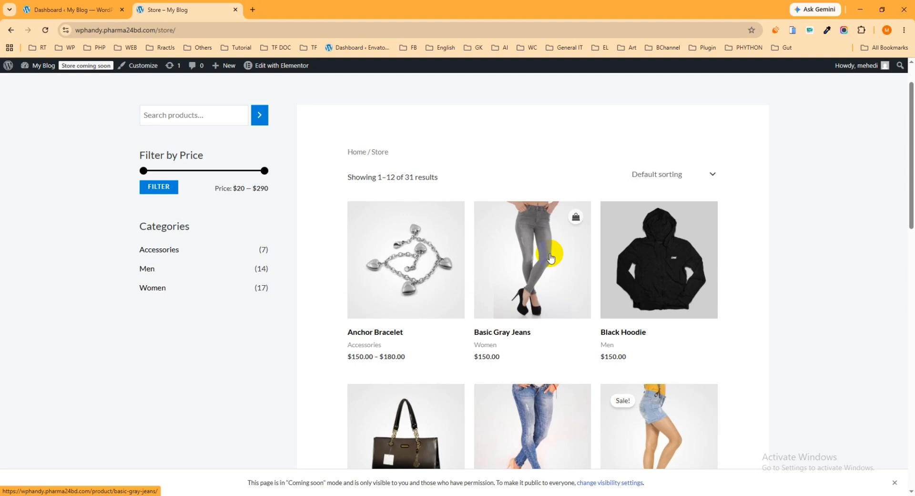
Go to the WordPress dashboard and open the Add Plugin page by searching the commands for "add plugin".
{"action": "left_click", "coordinate": [100, 10]}
{"action": "mouse_move", "coordinate": [28, 363]}
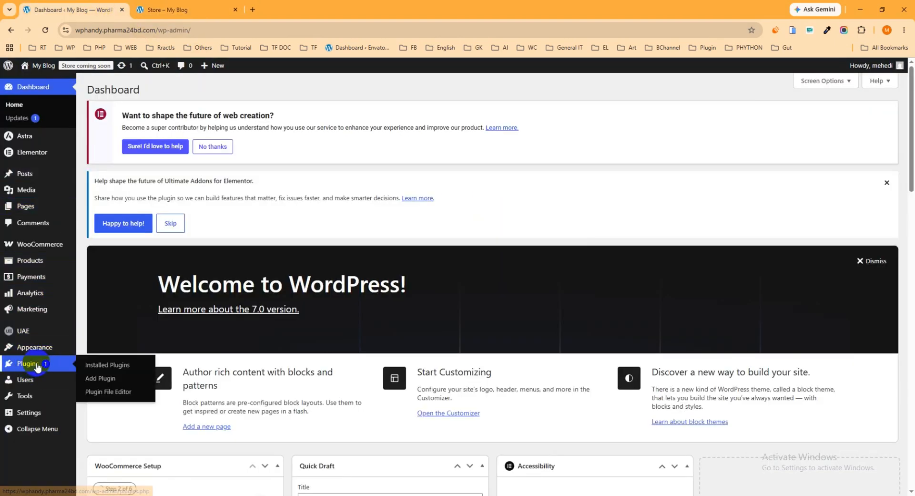
{"action": "left_click", "coordinate": [106, 382]}
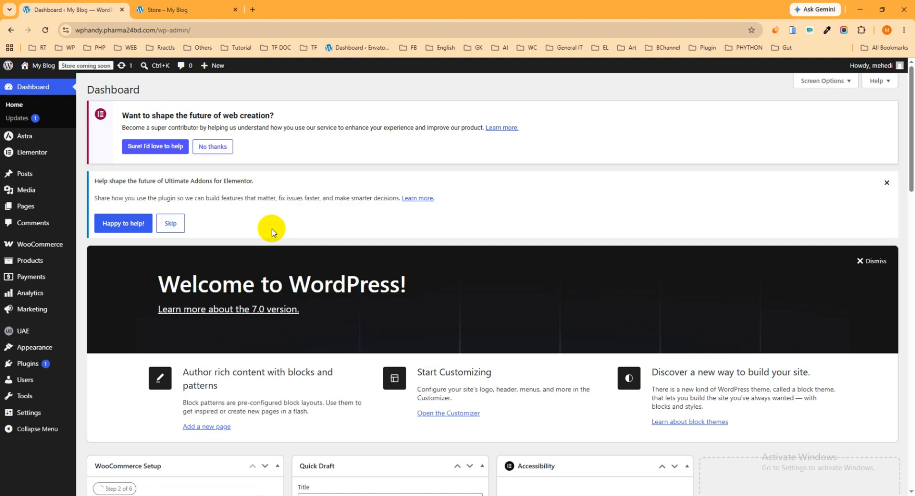
{"action": "left_click", "coordinate": [159, 67]}
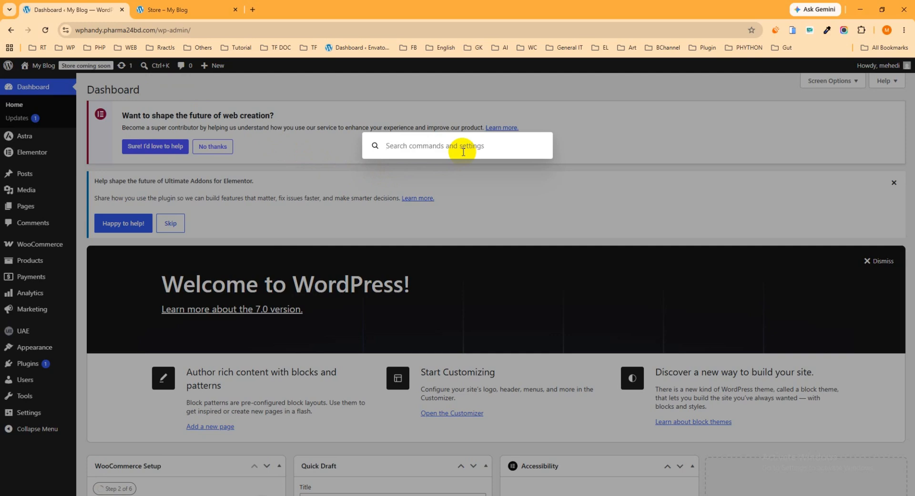
{"action": "type", "text": "add plugin"}
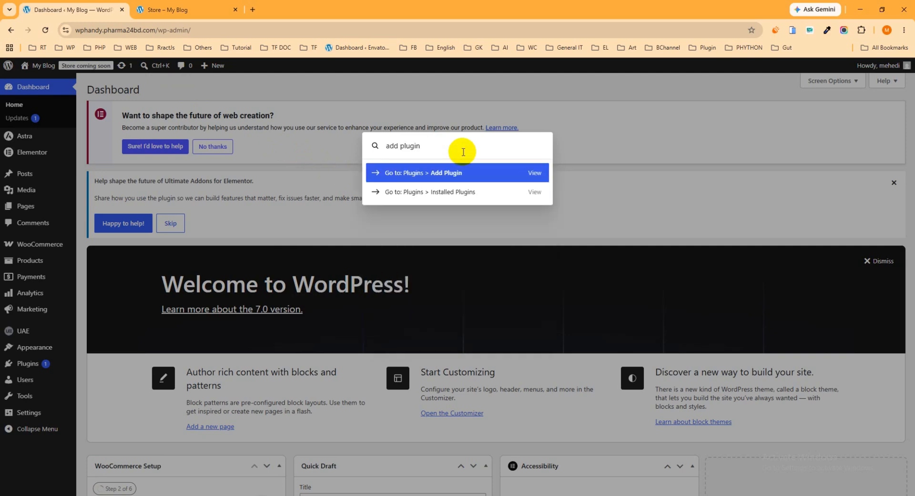
{"action": "left_click", "coordinate": [451, 176]}
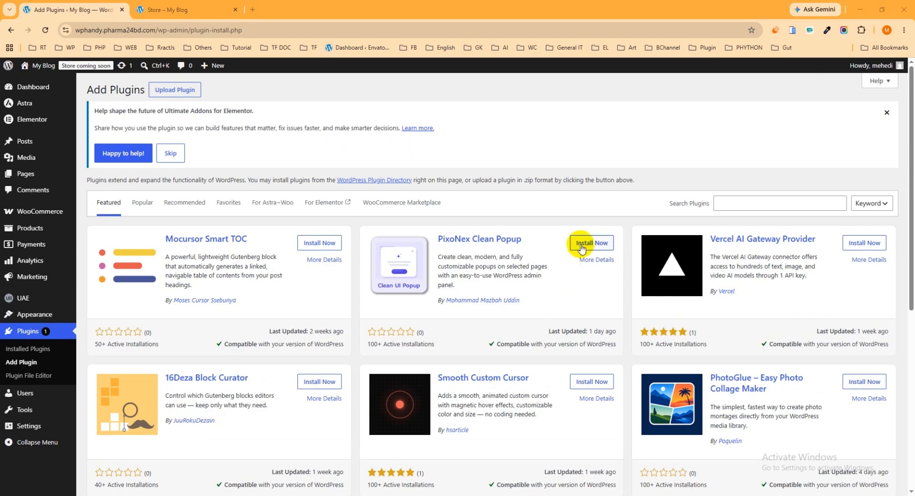
Search the plugins for "shopbuilder", then install and activate ShopBuilder – WooCommerce Builder For Elementor.
{"action": "left_click", "coordinate": [736, 204]}
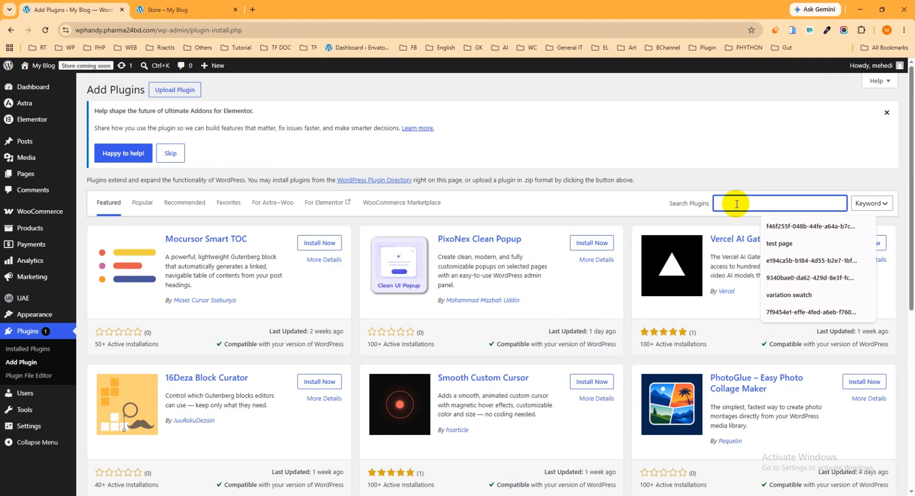
{"action": "type", "text": "shopbuilder"}
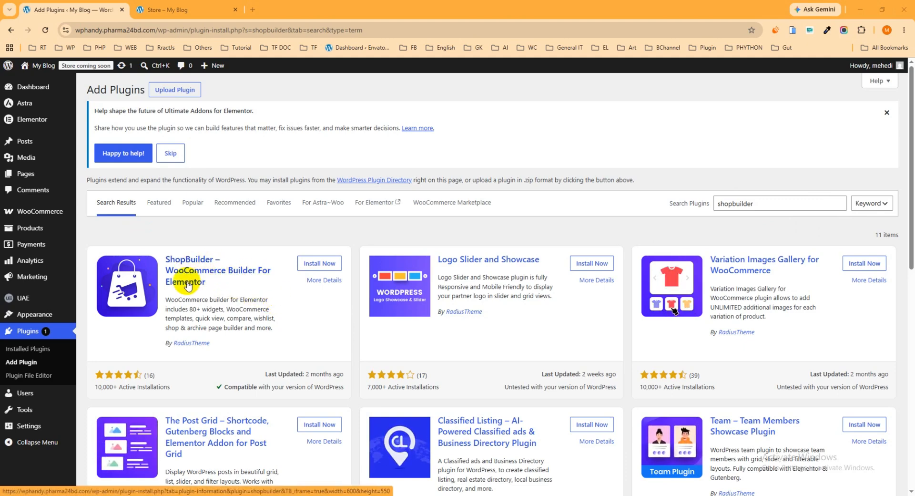
{"action": "left_click", "coordinate": [313, 270]}
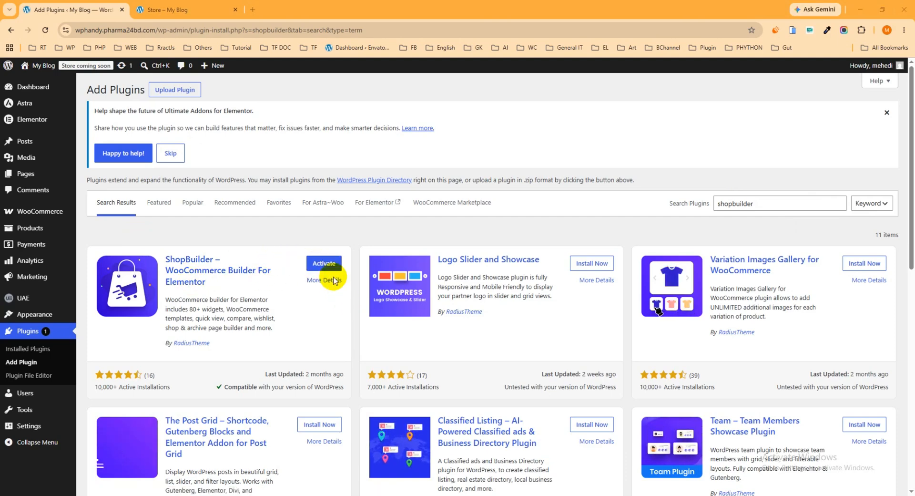
{"action": "left_click", "coordinate": [327, 266]}
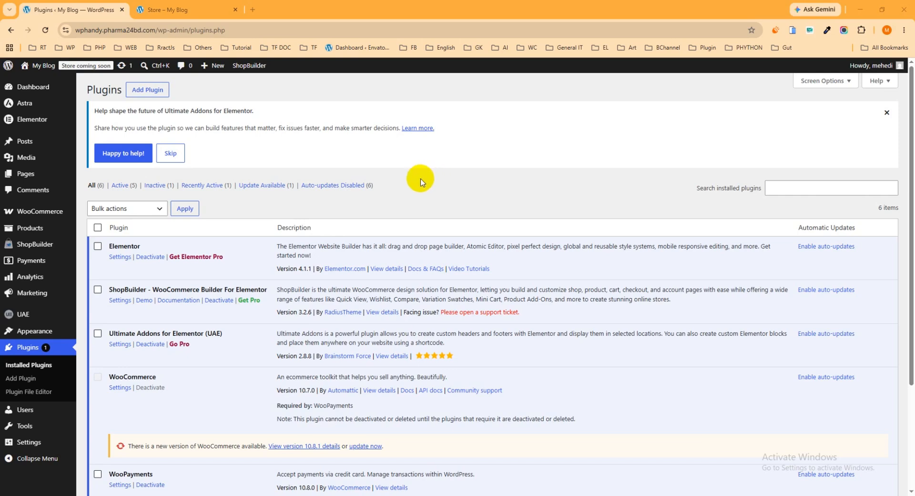
Open ShopBuilder's Templates Builder and start a new page template.
{"action": "mouse_move", "coordinate": [49, 249]}
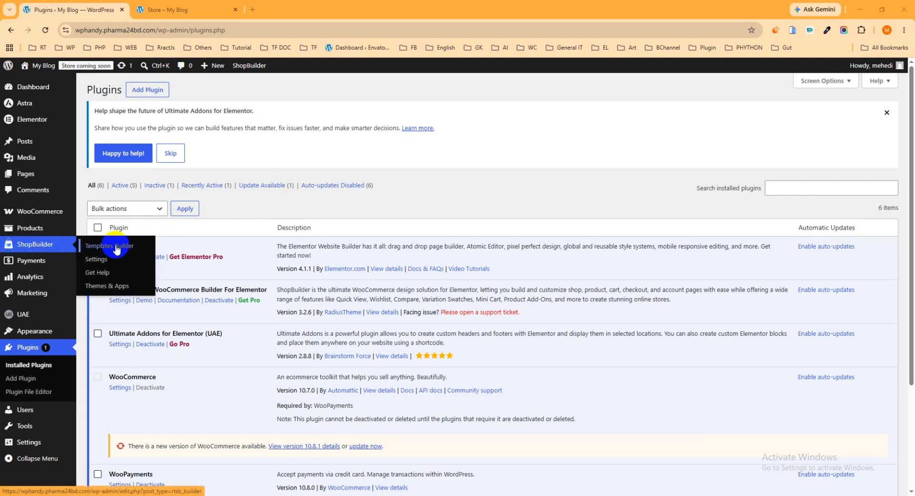
{"action": "left_click", "coordinate": [119, 251]}
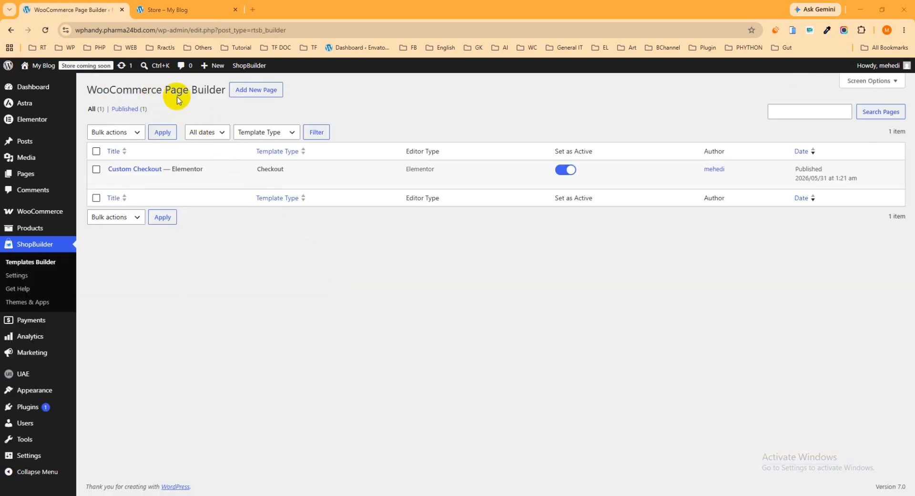
{"action": "left_click", "coordinate": [263, 93]}
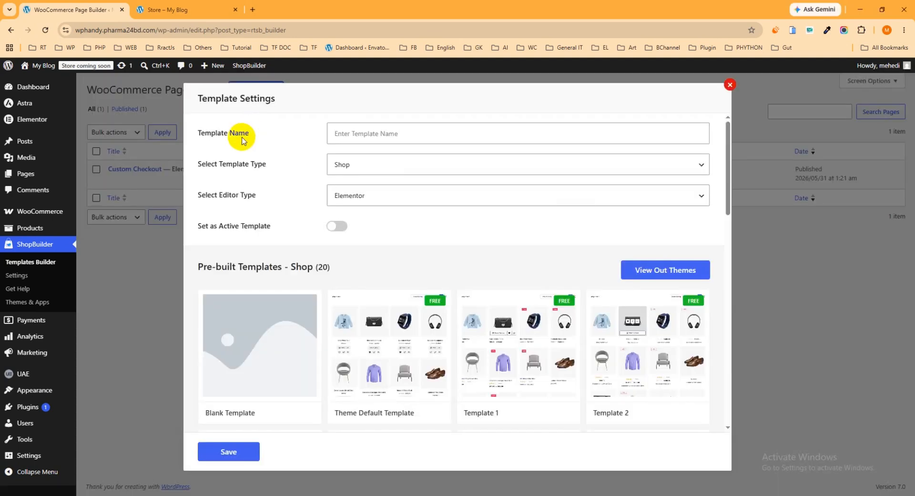
Name the template "Custom Shop", choose Shop as its template type and set it as the active template.
{"action": "left_click", "coordinate": [365, 140]}
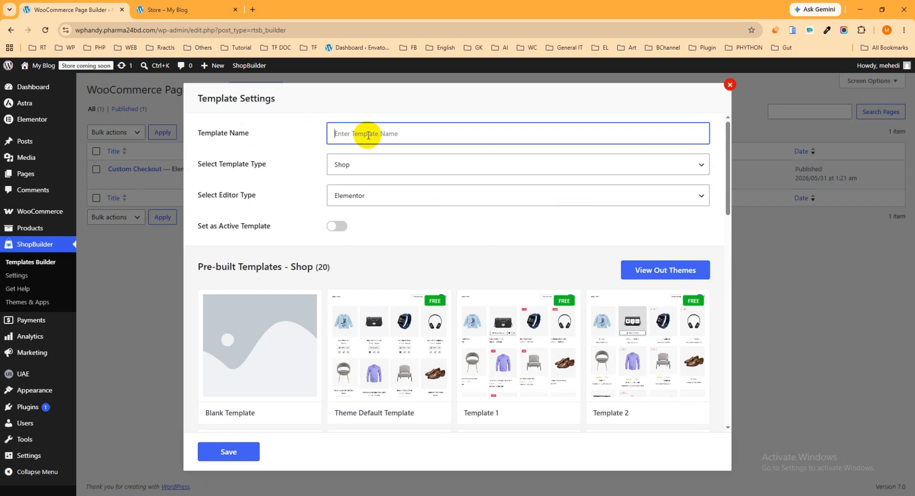
{"action": "type", "text": "Custom Shop"}
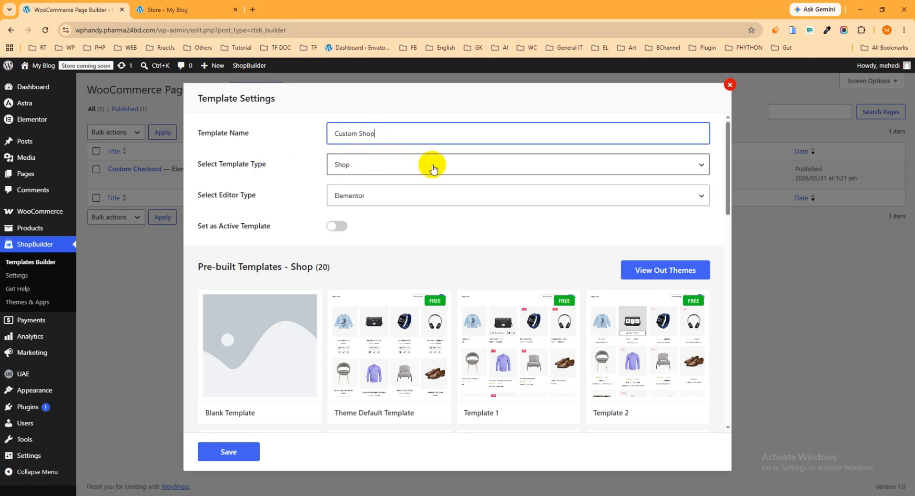
{"action": "left_click", "coordinate": [453, 167]}
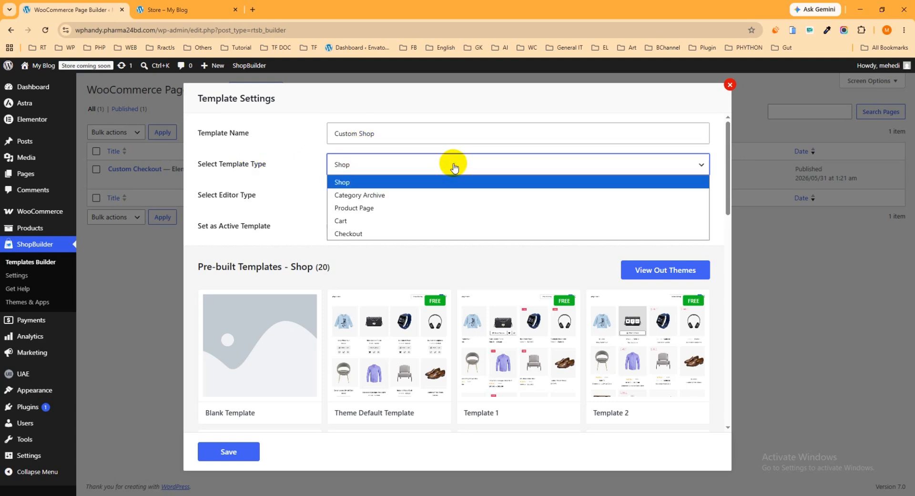
{"action": "left_click", "coordinate": [373, 182]}
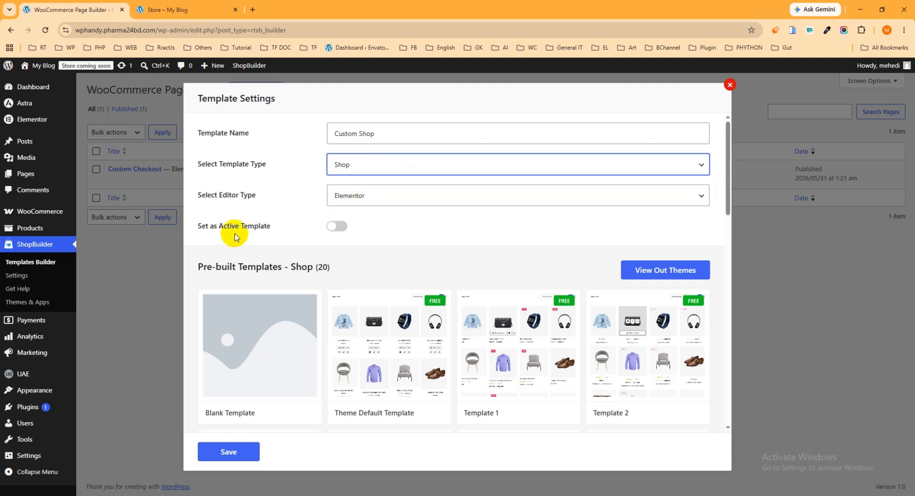
{"action": "left_click", "coordinate": [338, 227]}
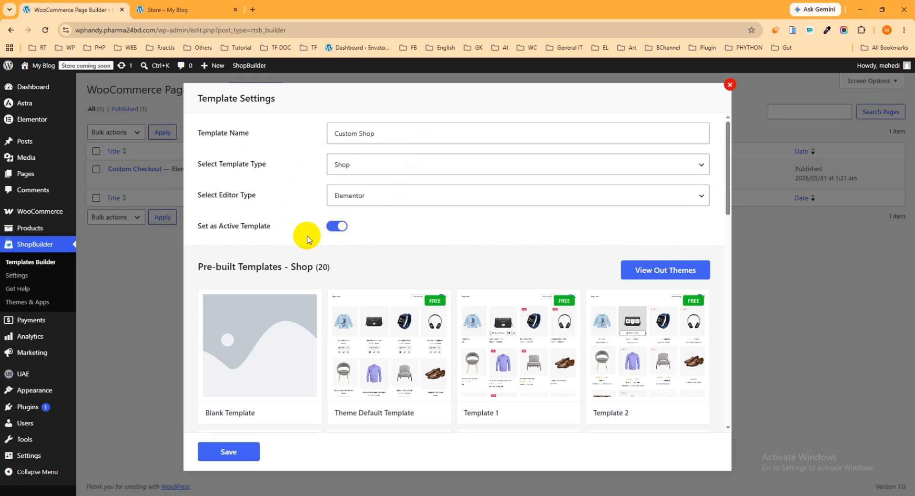
Preview the free pre-built shop layout Template 4, look through its demo page and close the preview.
{"action": "scroll", "coordinate": [429, 225], "scroll_direction": "down", "scroll_amount": 2}
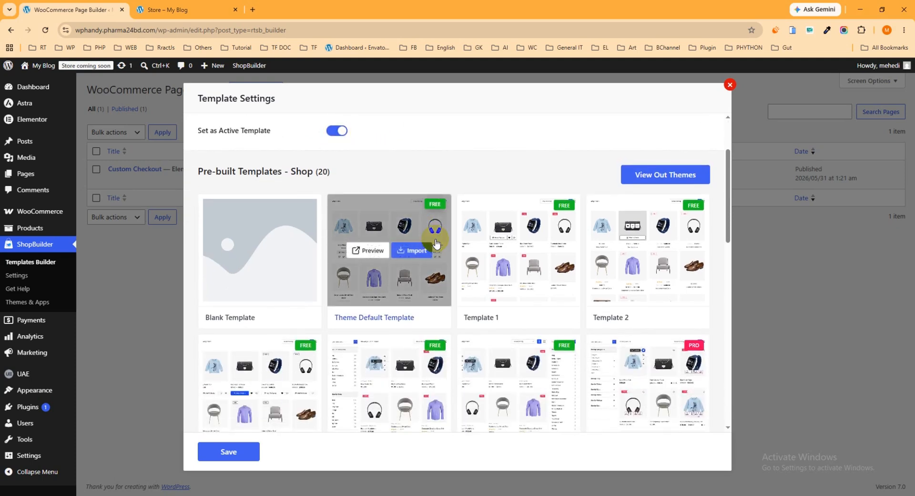
{"action": "scroll", "coordinate": [428, 281], "scroll_direction": "down", "scroll_amount": 2}
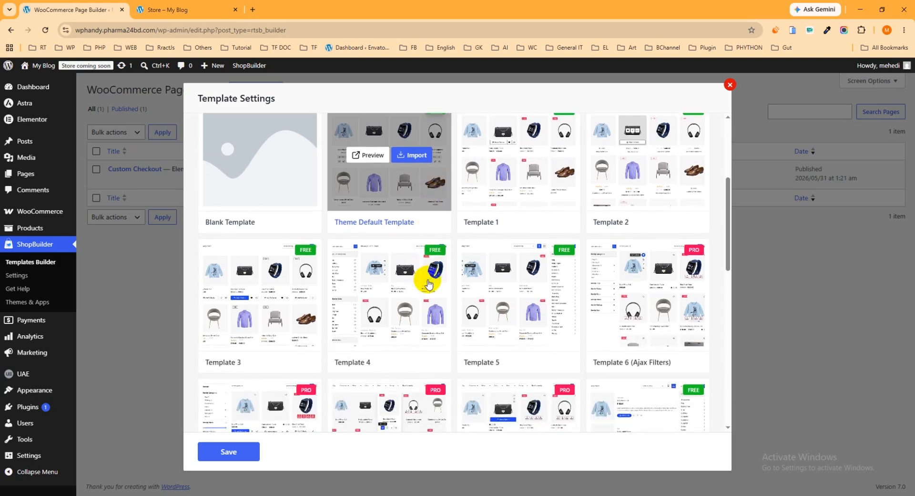
{"action": "scroll", "coordinate": [424, 310], "scroll_direction": "down", "scroll_amount": 1}
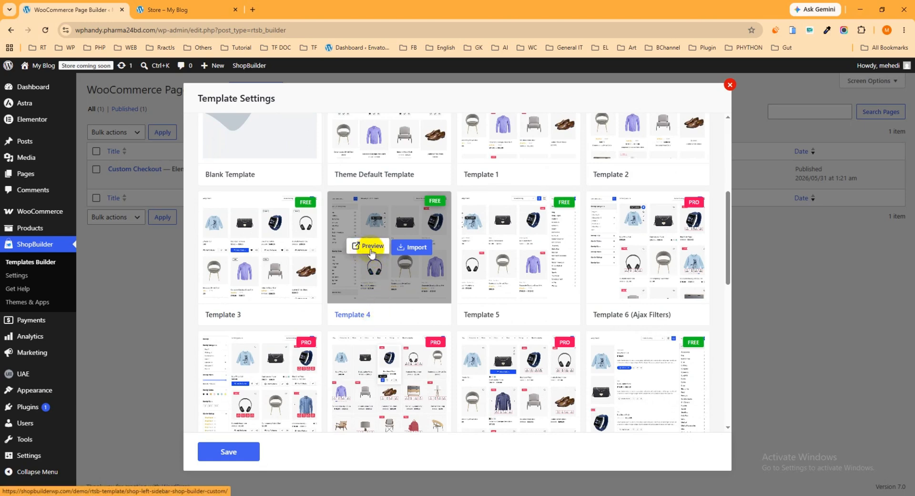
{"action": "left_click", "coordinate": [371, 246]}
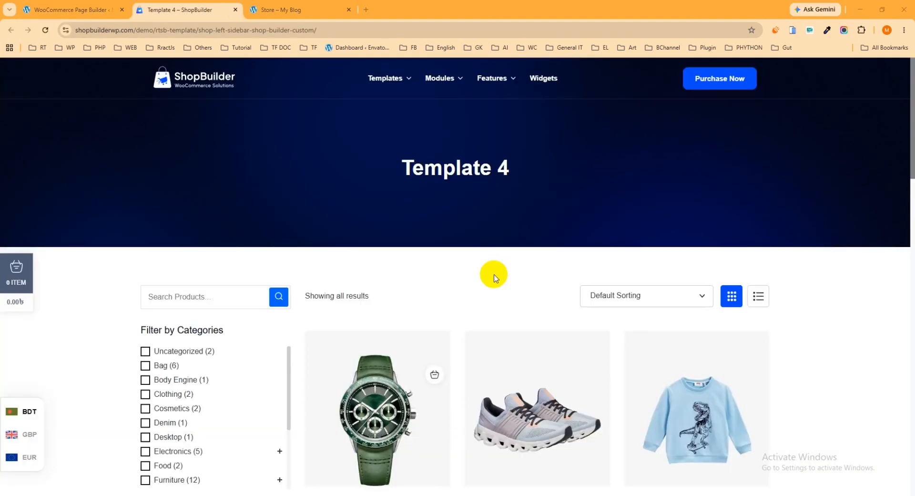
{"action": "scroll", "coordinate": [542, 286], "scroll_direction": "down", "scroll_amount": 3}
{"action": "scroll", "coordinate": [542, 286], "scroll_direction": "down", "scroll_amount": 15}
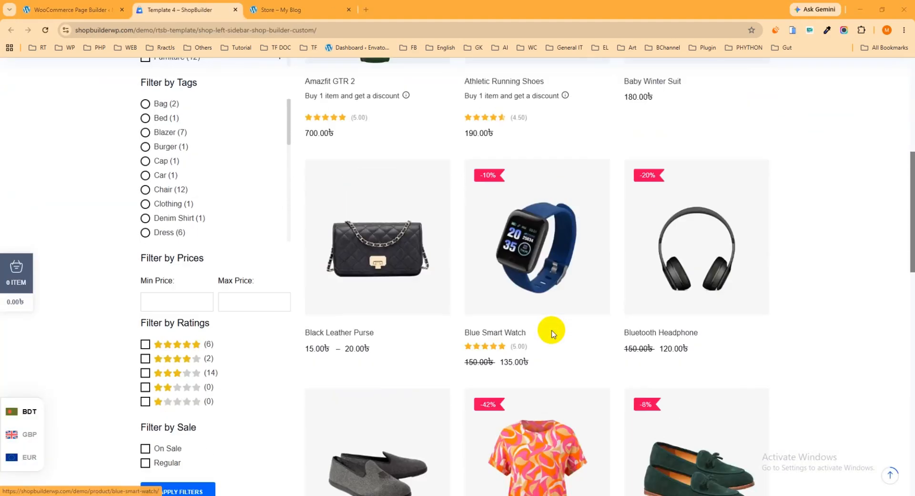
{"action": "scroll", "coordinate": [548, 336], "scroll_direction": "up", "scroll_amount": 18}
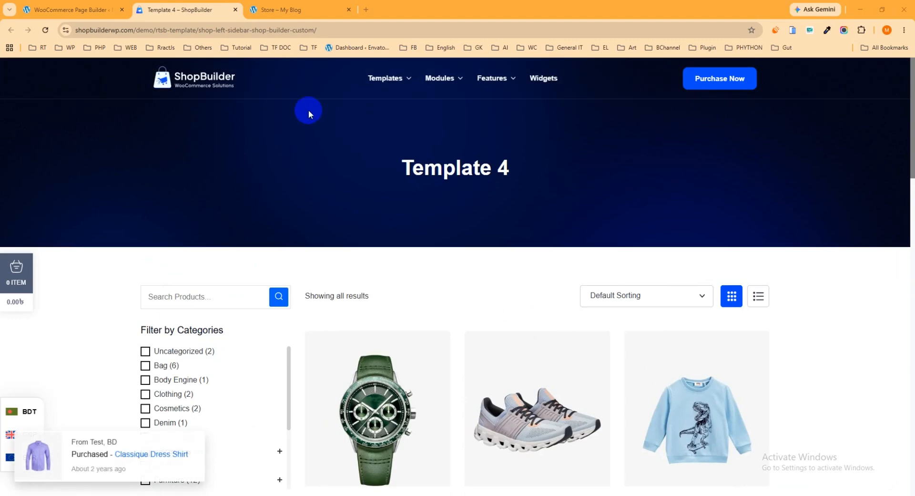
{"action": "left_click", "coordinate": [235, 10]}
Import the pre-built Template 4 into the Custom Shop template and open it for editing with Elementor.
{"action": "mouse_move", "coordinate": [417, 247]}
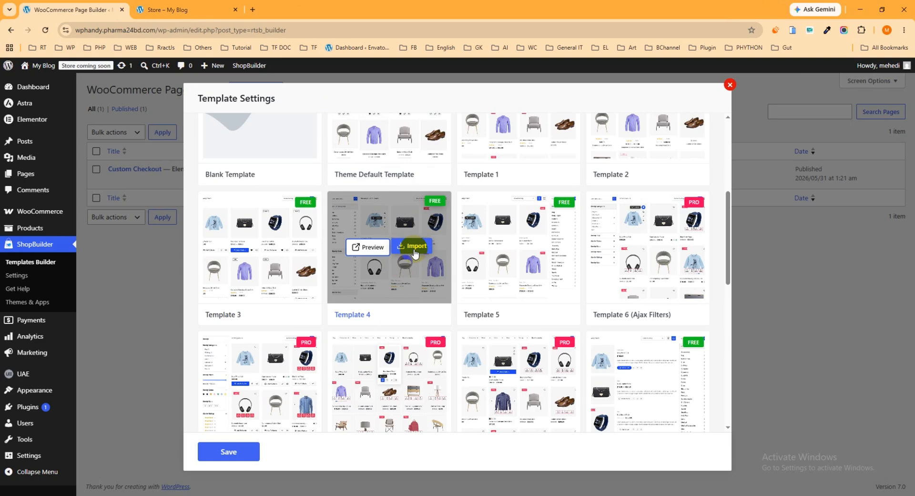
{"action": "left_click", "coordinate": [415, 252]}
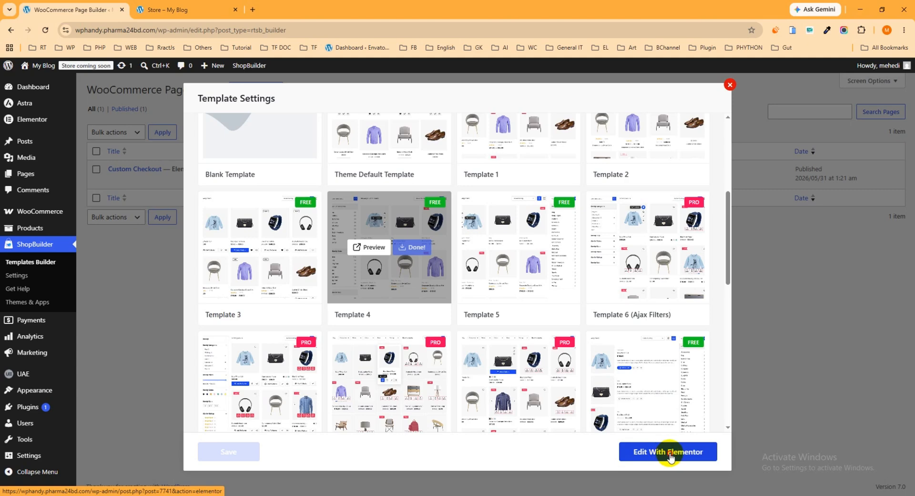
{"action": "left_click", "coordinate": [669, 452]}
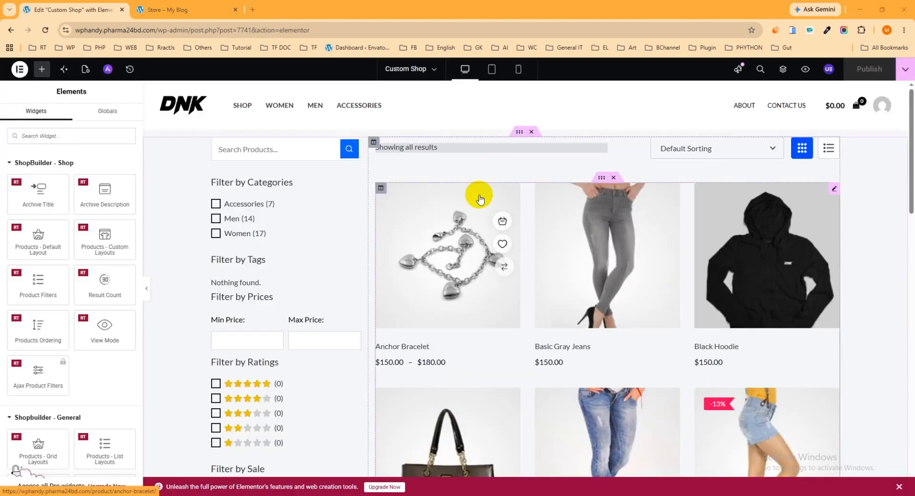
Examine the imported shop layout in the editor and compare it with the reloaded live store page.
{"action": "scroll", "coordinate": [470, 257], "scroll_direction": "down", "scroll_amount": 18}
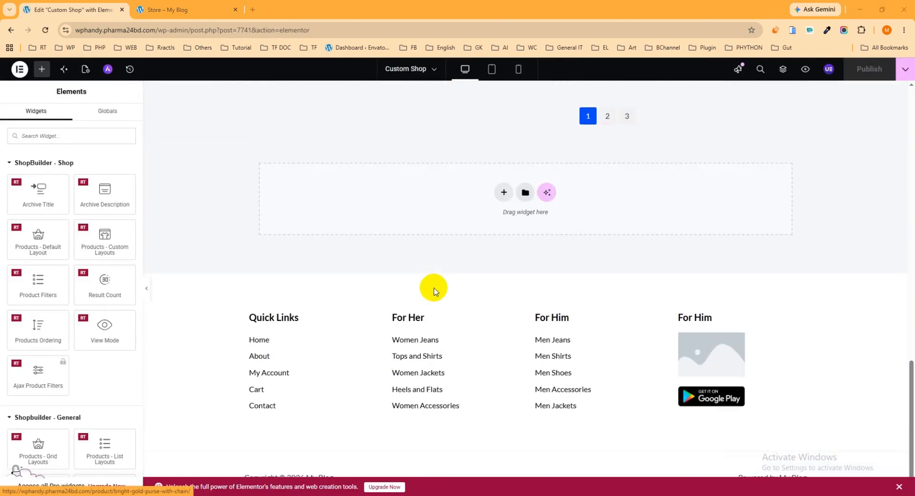
{"action": "scroll", "coordinate": [434, 291], "scroll_direction": "up", "scroll_amount": 5}
{"action": "left_click", "coordinate": [208, 6]}
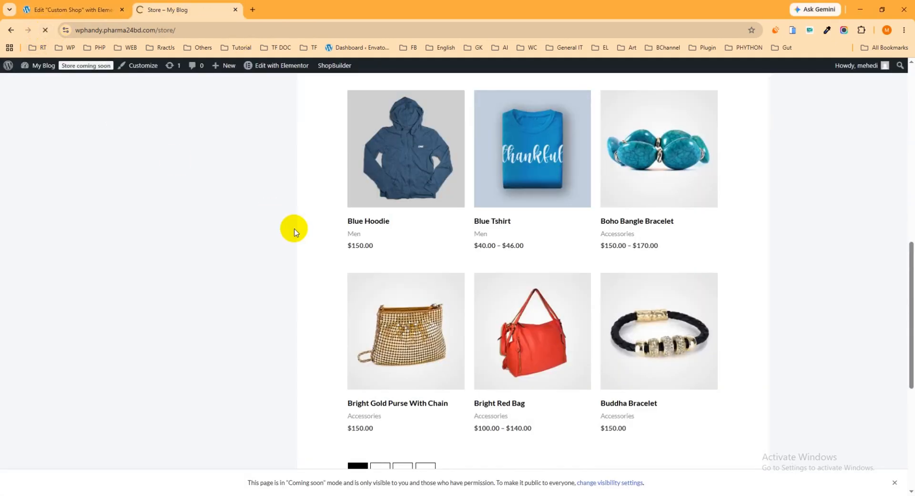
{"action": "scroll", "coordinate": [464, 300], "scroll_direction": "up", "scroll_amount": 9}
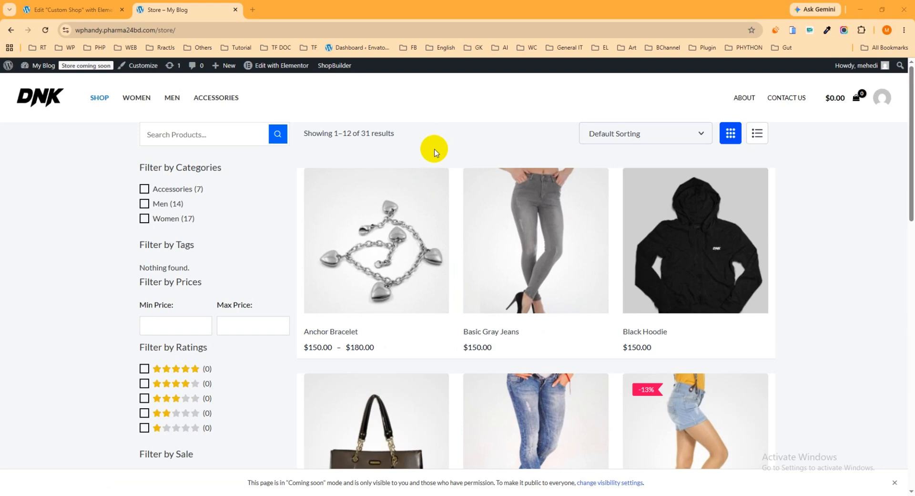
{"action": "scroll", "coordinate": [439, 230], "scroll_direction": "down", "scroll_amount": 10}
{"action": "scroll", "coordinate": [445, 280], "scroll_direction": "up", "scroll_amount": 10}
Set the shop section's top and bottom padding to 80 px in the Custom Shop template and publish the change.
{"action": "left_click", "coordinate": [88, 13]}
{"action": "scroll", "coordinate": [567, 210], "scroll_direction": "up", "scroll_amount": 10}
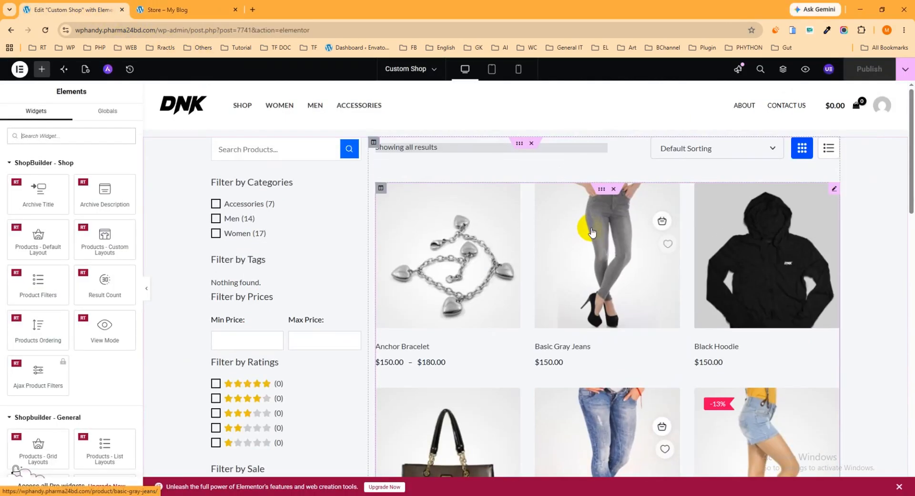
{"action": "left_click", "coordinate": [519, 143]}
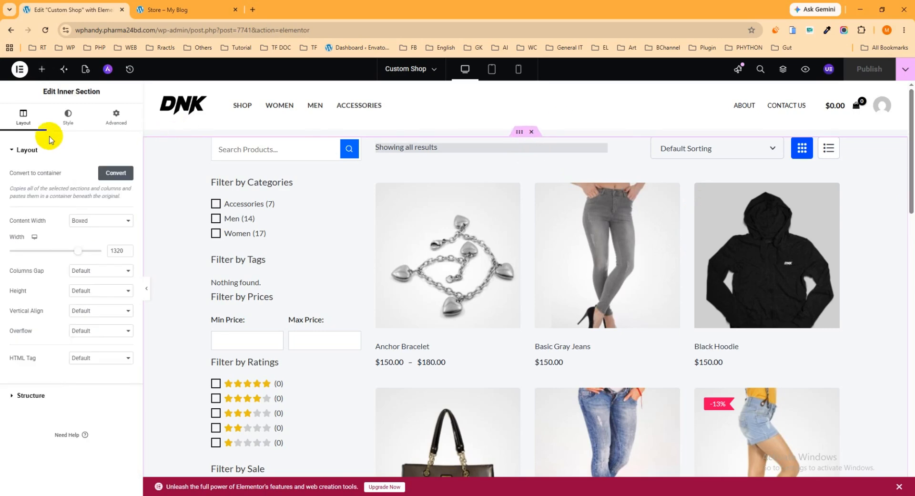
{"action": "left_click", "coordinate": [114, 119]}
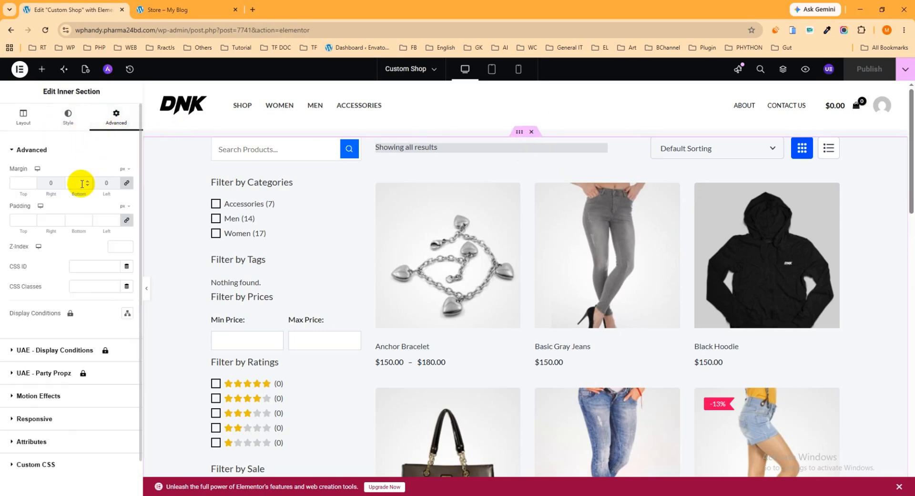
{"action": "left_click", "coordinate": [125, 220]}
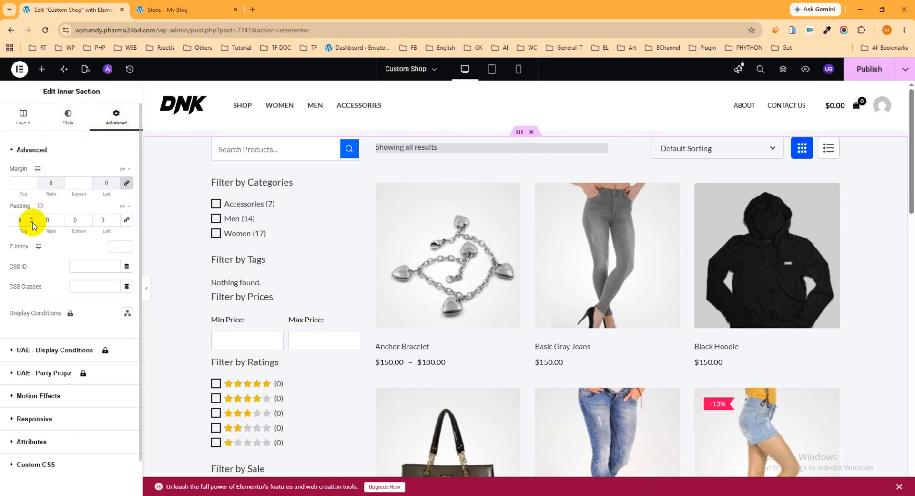
{"action": "left_click_drag", "start_coordinate": [26, 221], "coordinate": [6, 222]}
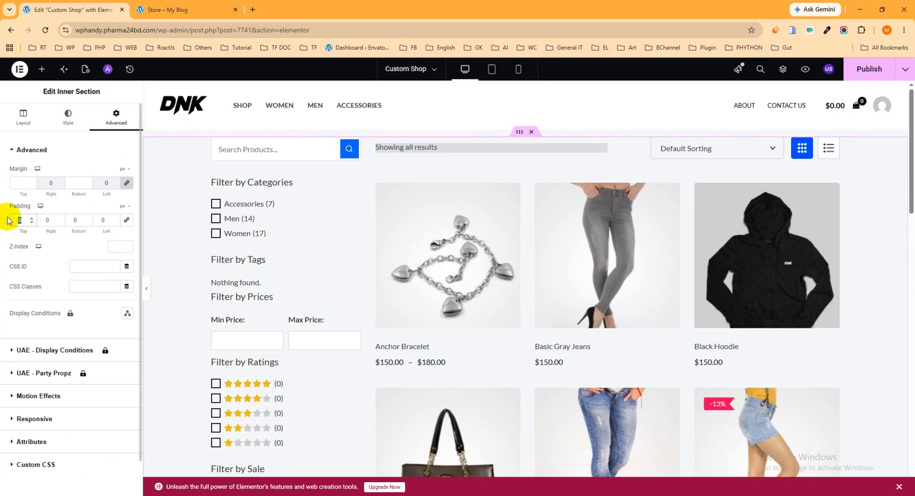
{"action": "type", "text": "80"}
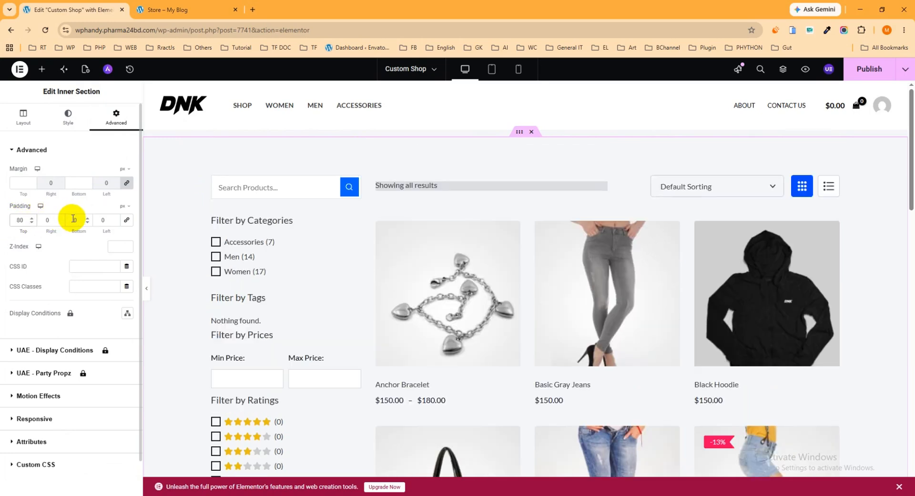
{"action": "left_click_drag", "start_coordinate": [78, 219], "coordinate": [61, 221]}
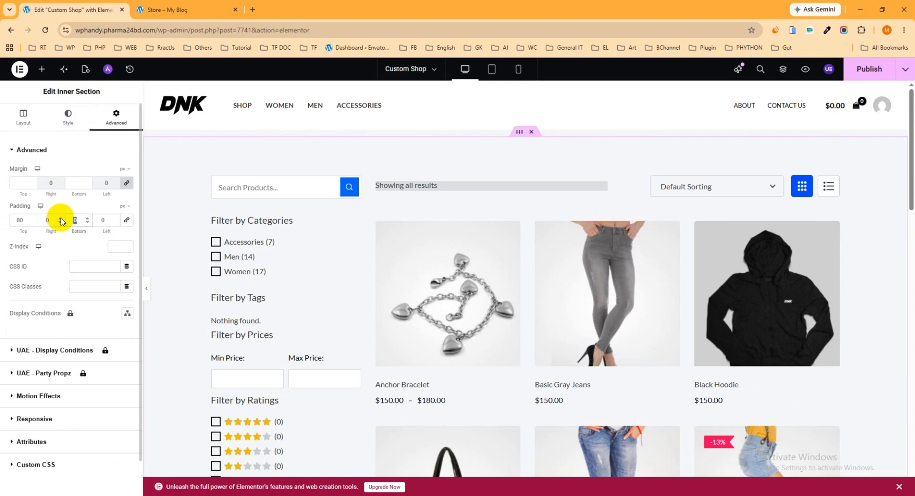
{"action": "type", "text": "80"}
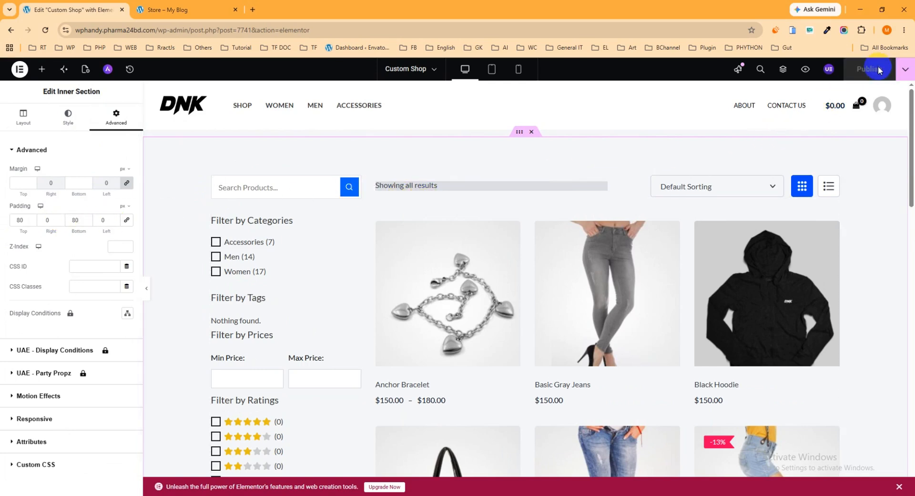
Examine the updated live store page, including the action icons on the Anchor Bracelet product.
{"action": "left_click", "coordinate": [196, 9]}
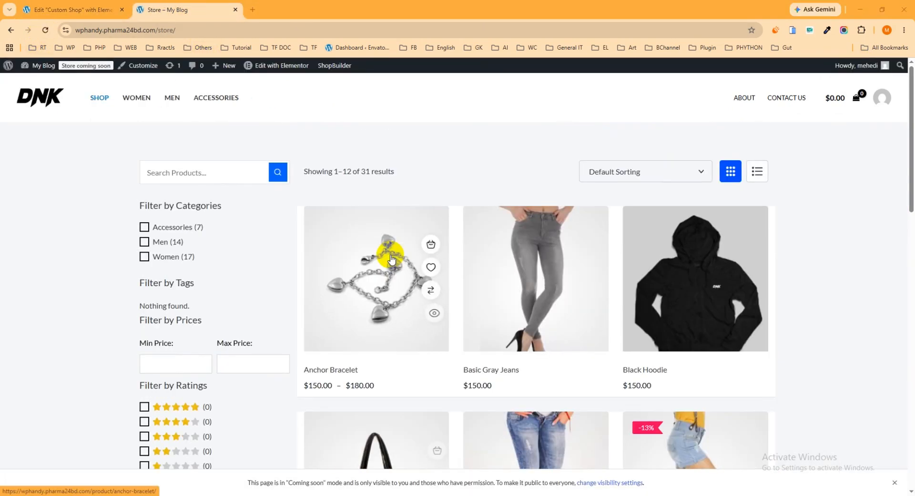
{"action": "scroll", "coordinate": [493, 217], "scroll_direction": "down", "scroll_amount": 5}
{"action": "scroll", "coordinate": [494, 217], "scroll_direction": "up", "scroll_amount": 6}
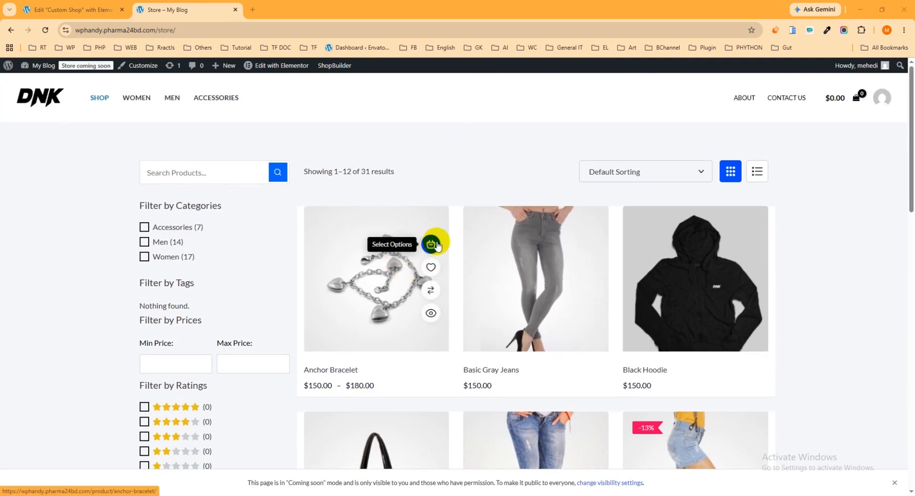
{"action": "left_click", "coordinate": [431, 291]}
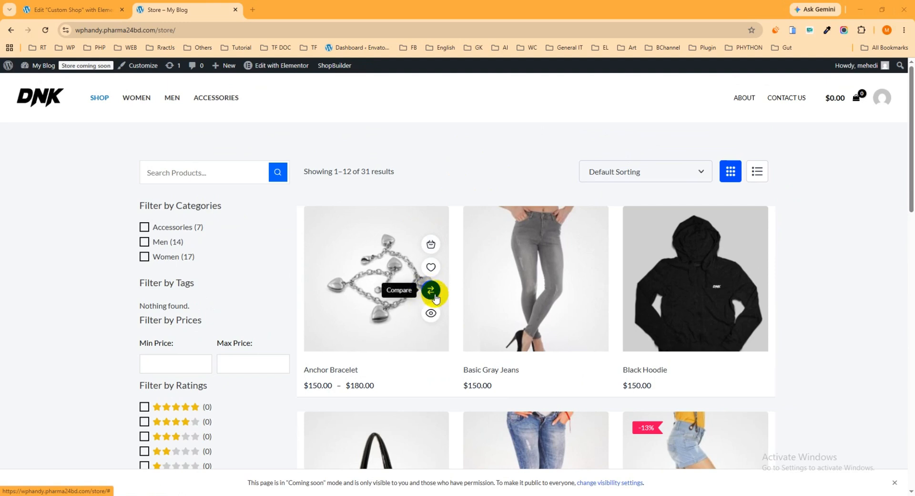
Open the WordPress dashboard in a separate tab and go to the ShopBuilder settings.
{"action": "left_click", "coordinate": [38, 72]}
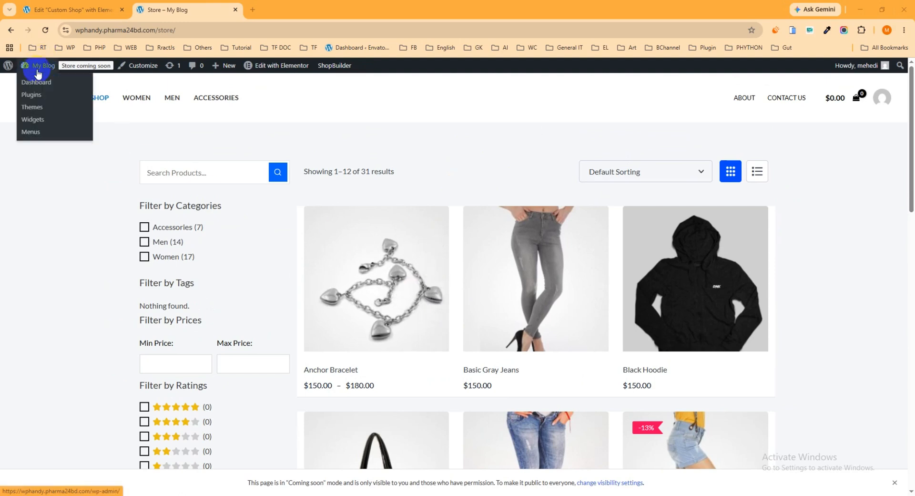
{"action": "left_click", "coordinate": [35, 83]}
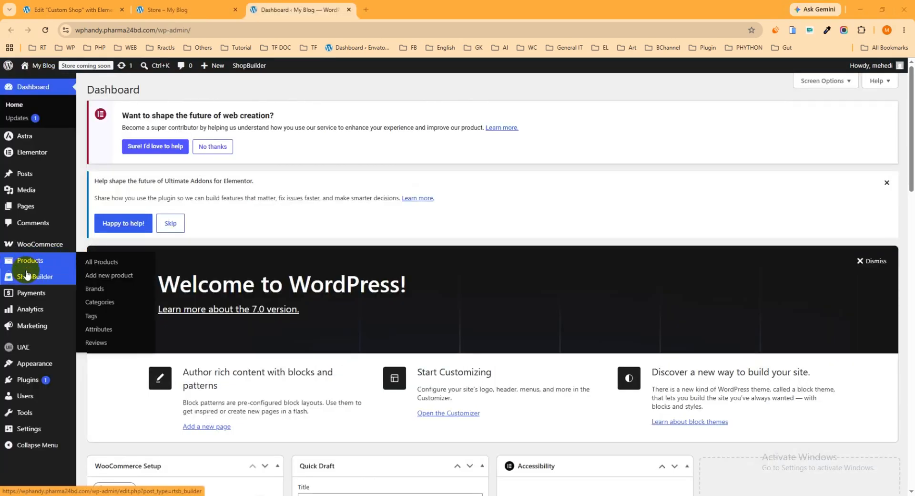
{"action": "mouse_move", "coordinate": [32, 280]}
{"action": "left_click", "coordinate": [99, 293]}
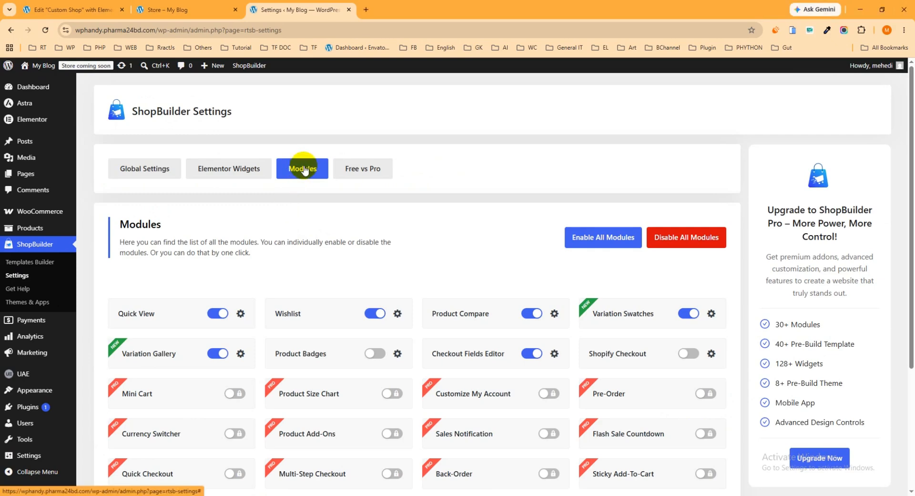
Look through the ShopBuilder Global Settings, Elementor Widgets and Modules lists.
{"action": "left_click", "coordinate": [145, 170]}
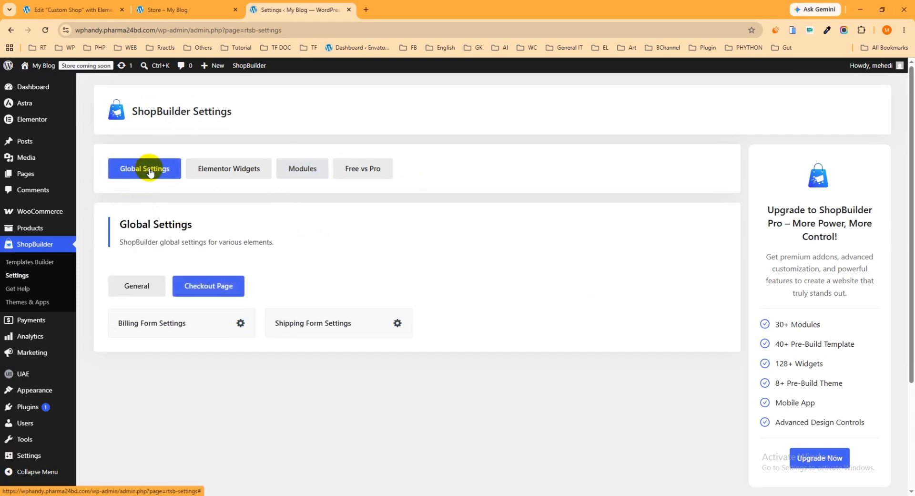
{"action": "left_click", "coordinate": [220, 172]}
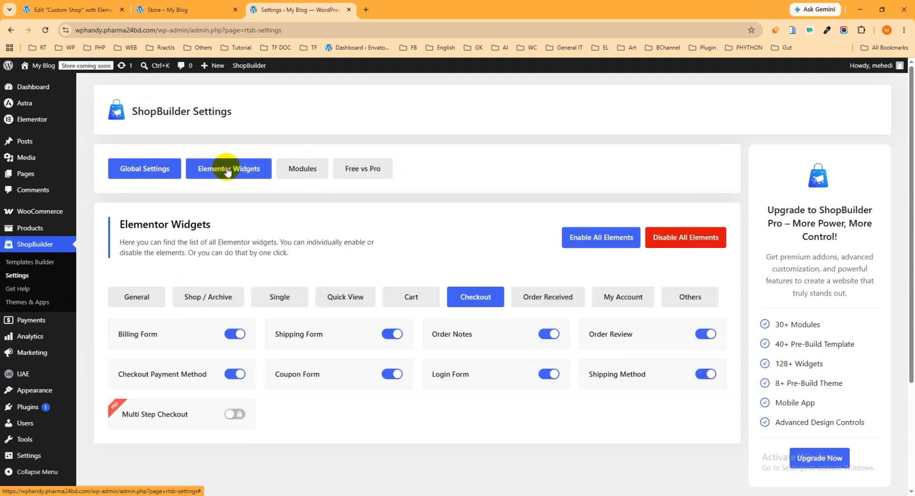
{"action": "left_click", "coordinate": [302, 170]}
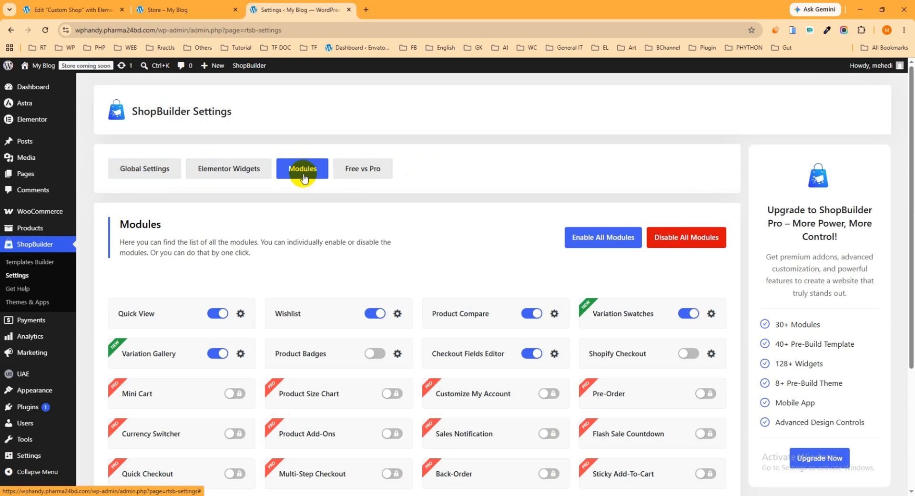
{"action": "scroll", "coordinate": [422, 205], "scroll_direction": "down", "scroll_amount": 2}
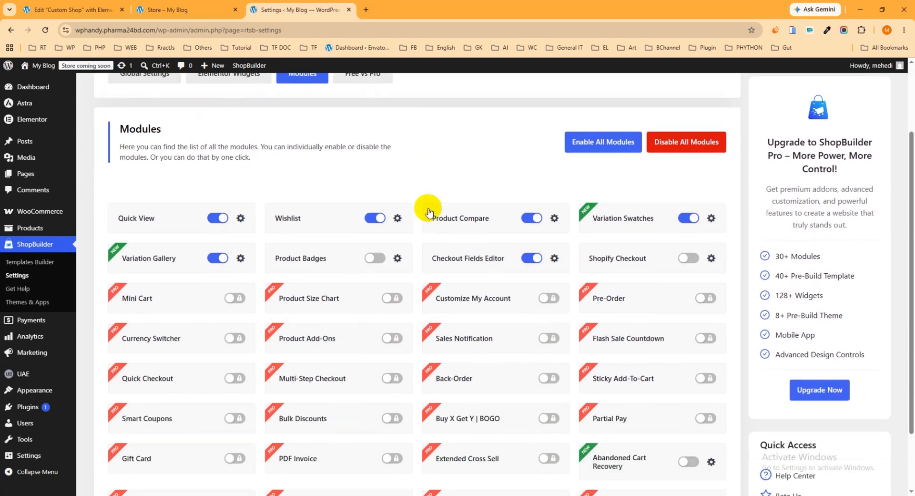
Disable product comparison in the Product Compare module and save the changes.
{"action": "left_click", "coordinate": [533, 219]}
{"action": "left_click", "coordinate": [384, 206]}
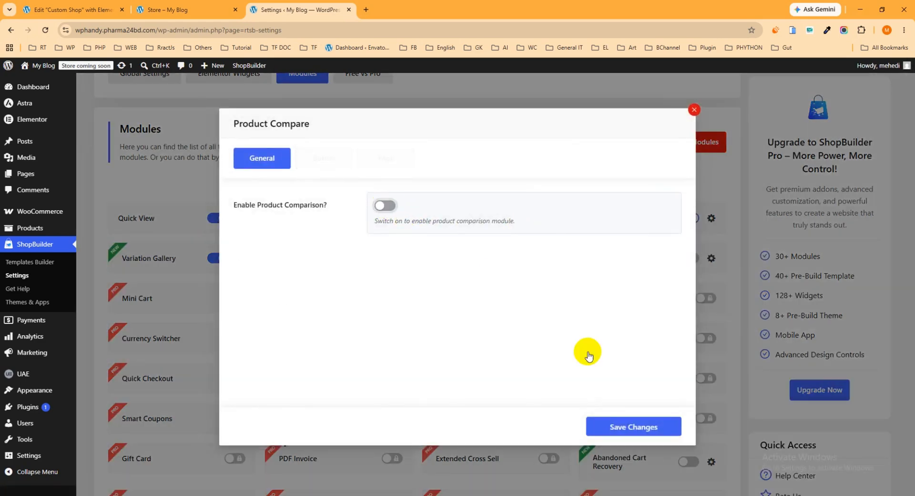
{"action": "left_click", "coordinate": [650, 438]}
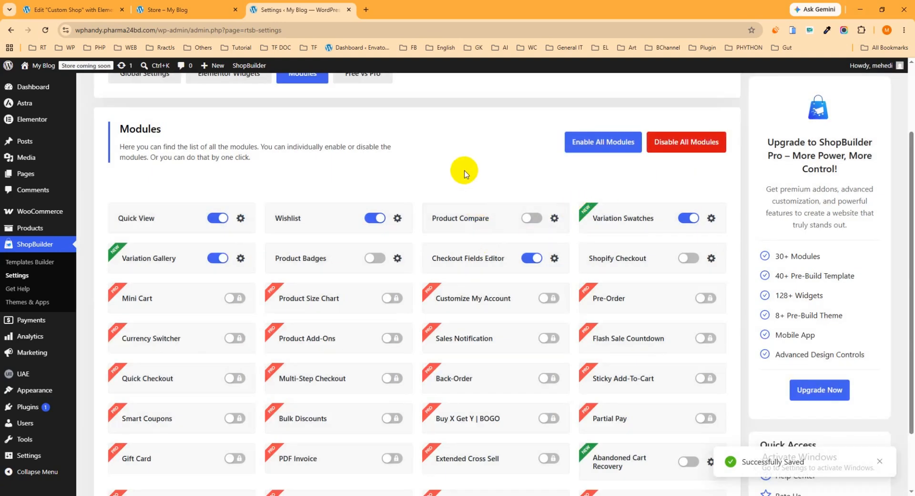
Enable product comparison in the Product Compare module and save the changes.
{"action": "left_click", "coordinate": [534, 219]}
{"action": "left_click", "coordinate": [384, 205]}
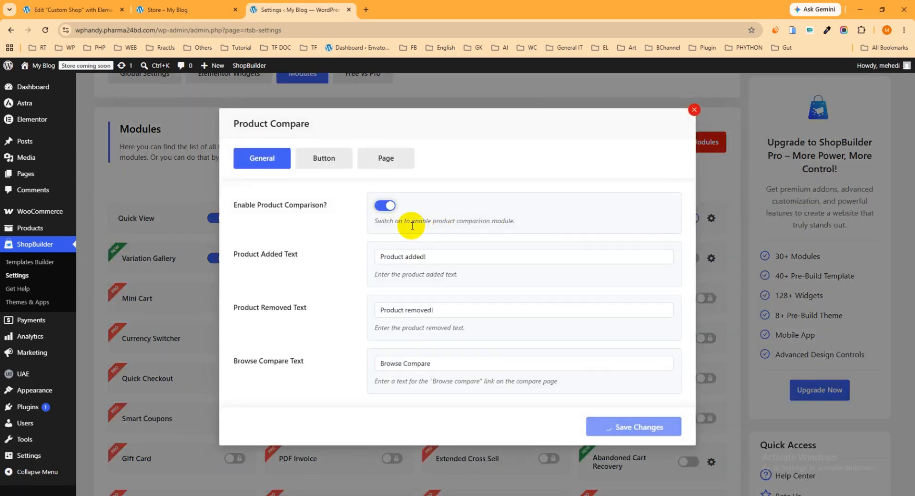
{"action": "left_click", "coordinate": [632, 427]}
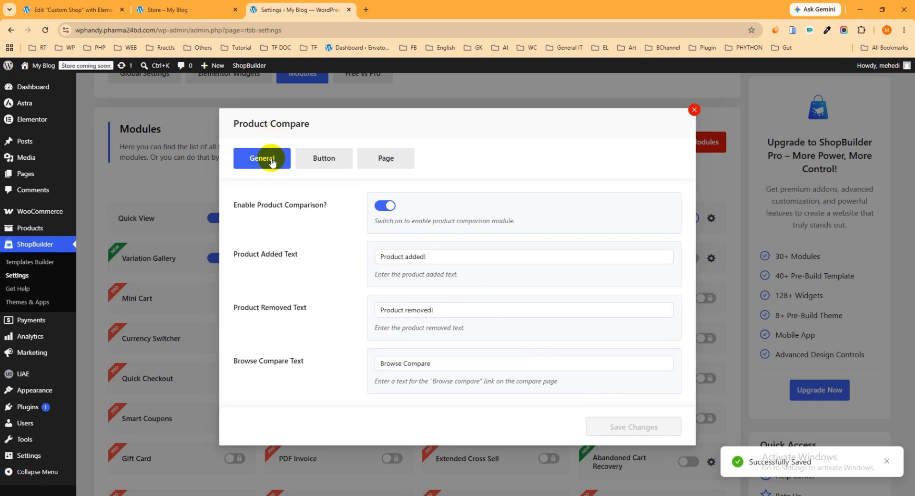
Look through the General, Button and Page settings of the Product Compare module.
{"action": "left_click", "coordinate": [409, 309]}
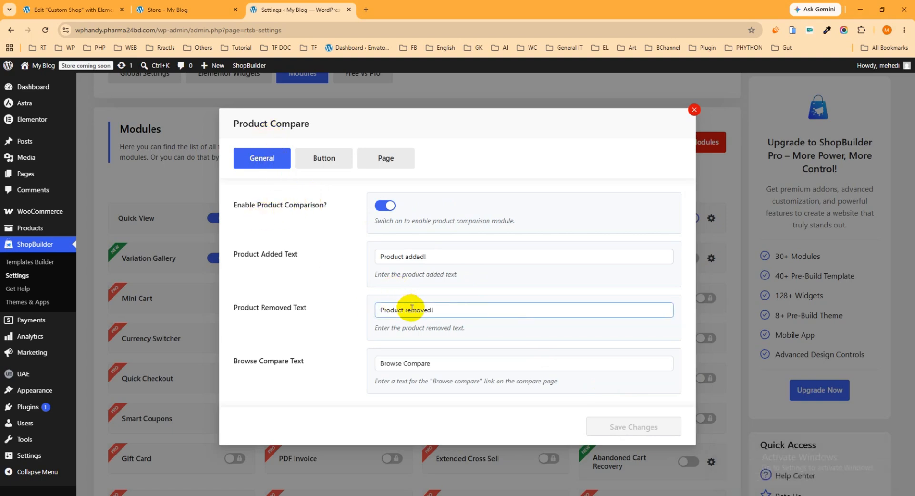
{"action": "left_click", "coordinate": [323, 158]}
{"action": "left_click", "coordinate": [381, 153]}
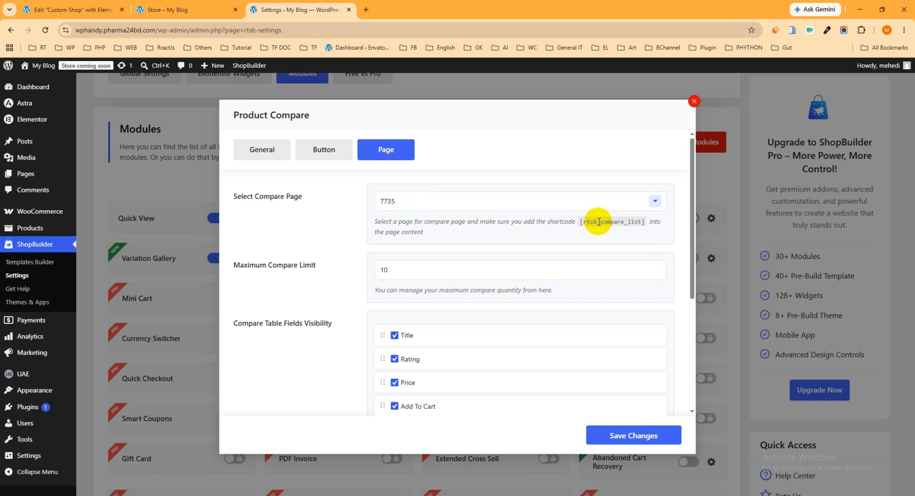
Copy the [rtsb_compare_list] shortcode from the compare page setting and start a new WordPress page in a separate tab.
{"action": "left_click_drag", "start_coordinate": [579, 223], "coordinate": [646, 223]}
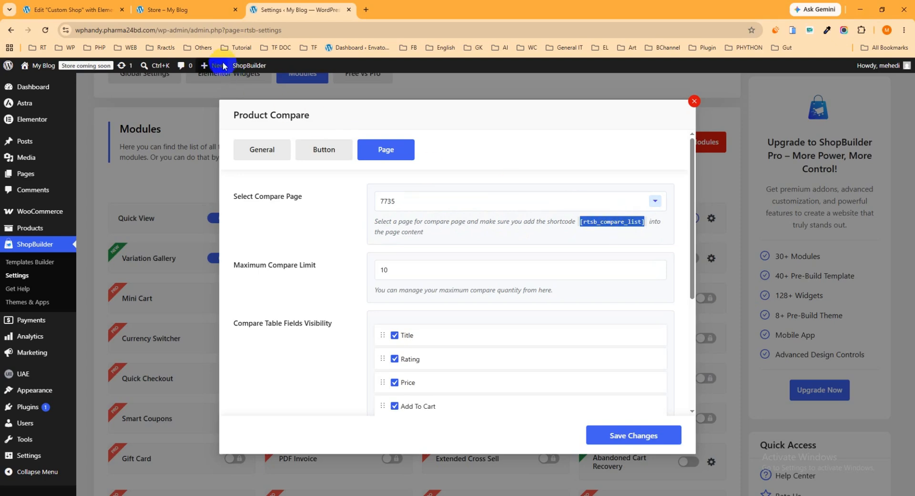
{"action": "left_click", "coordinate": [167, 10]}
{"action": "left_click", "coordinate": [266, 10]}
{"action": "mouse_move", "coordinate": [28, 173]}
{"action": "left_click", "coordinate": [109, 199]}
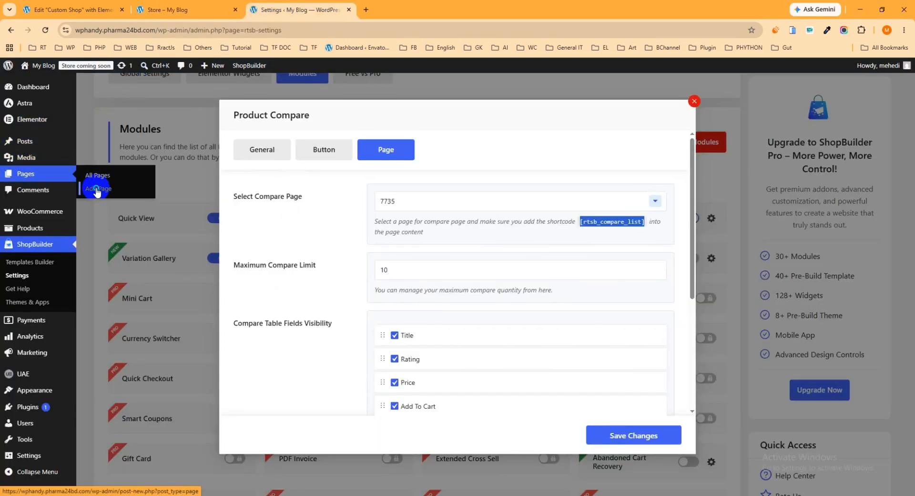
{"action": "right_click", "coordinate": [96, 191]}
{"action": "left_click", "coordinate": [100, 183]}
{"action": "left_click", "coordinate": [406, 10]}
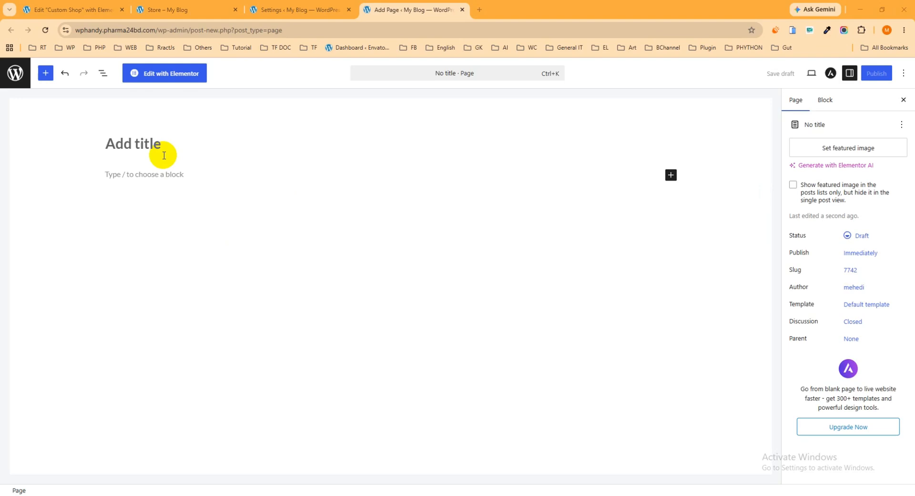
Title the new page "Compare" and publish it with a Shortcode block containing [rtsb_compare_list].
{"action": "left_click", "coordinate": [154, 145]}
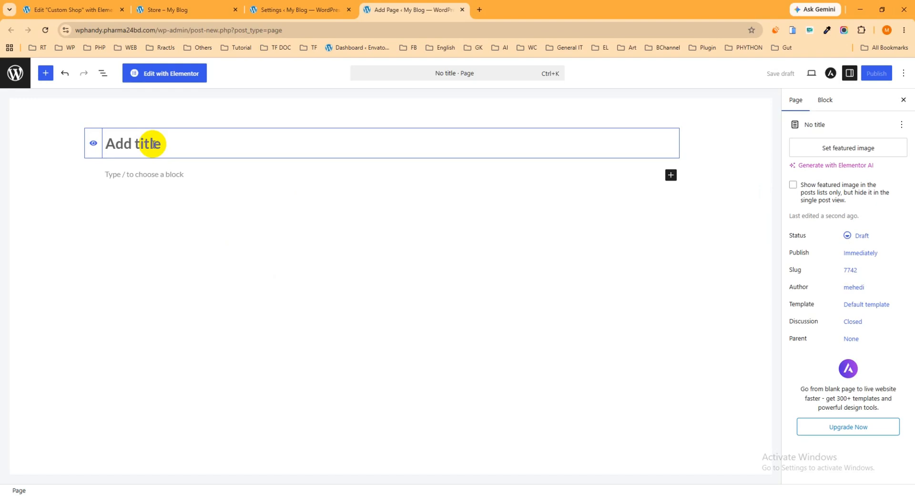
{"action": "type", "text": "Compare"}
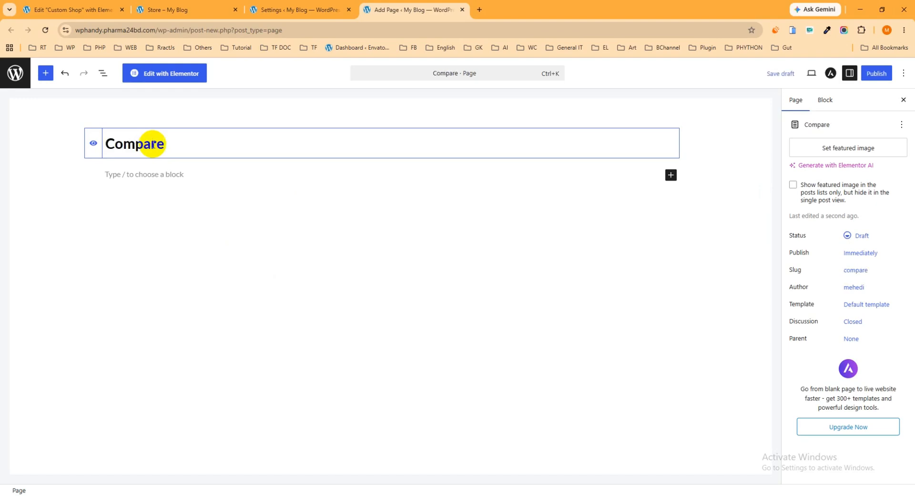
{"action": "left_click", "coordinate": [670, 176]}
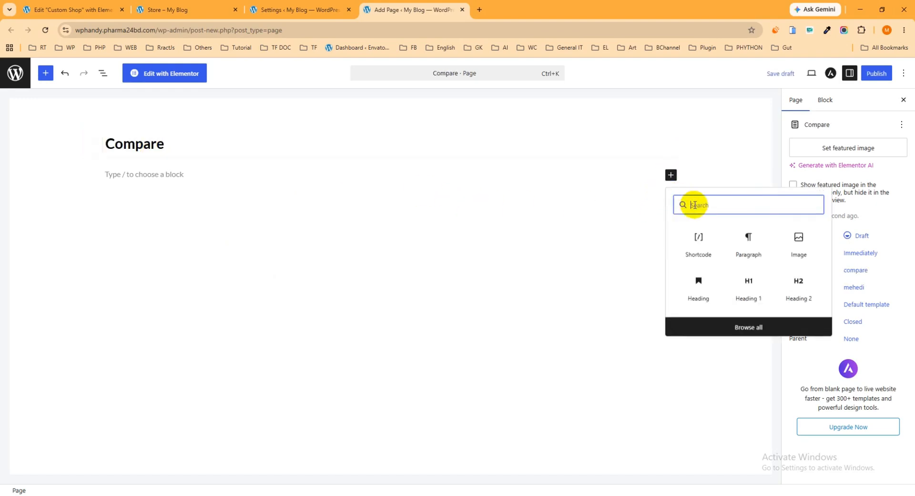
{"action": "left_click", "coordinate": [698, 240]}
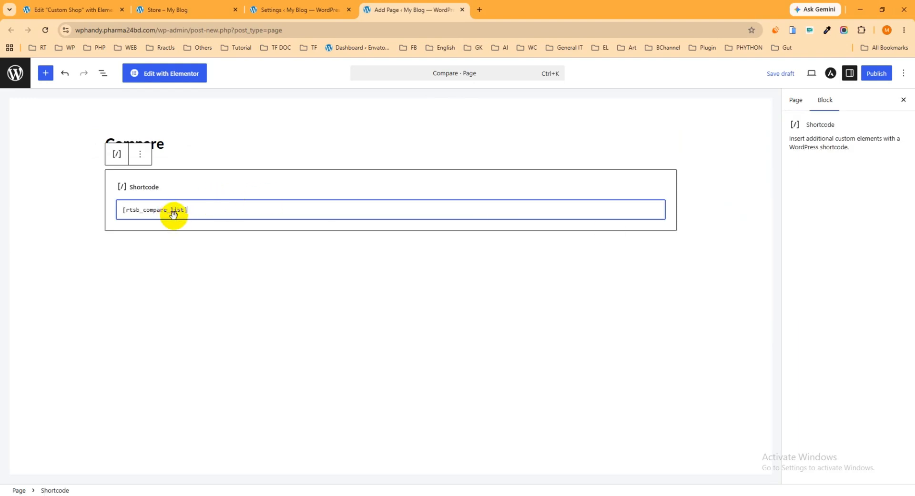
{"action": "left_click", "coordinate": [324, 7]}
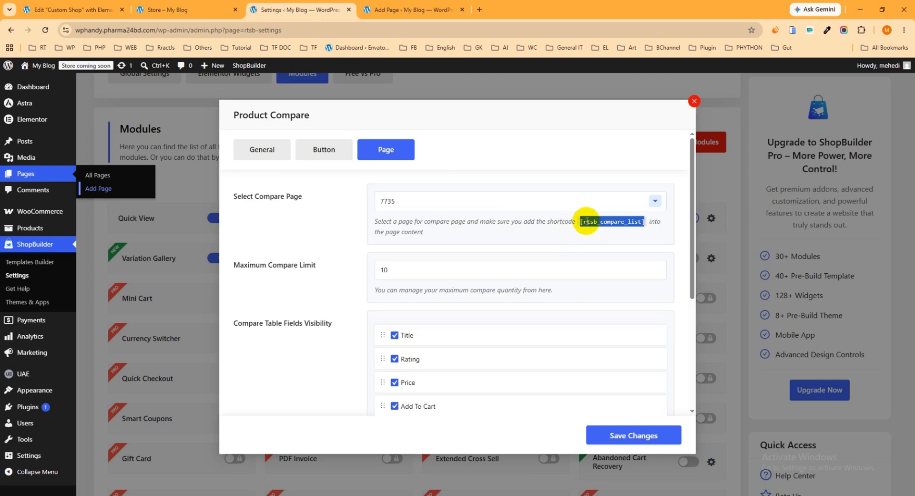
{"action": "left_click", "coordinate": [413, 10]}
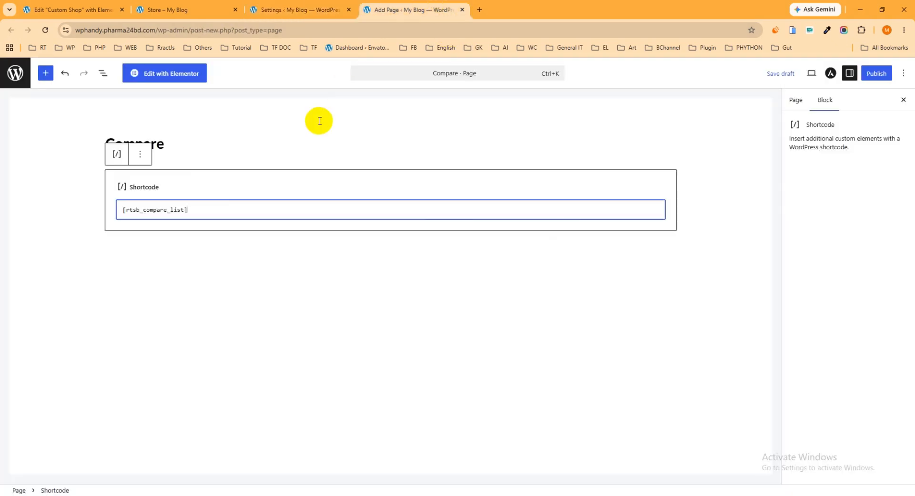
{"action": "left_click", "coordinate": [876, 75]}
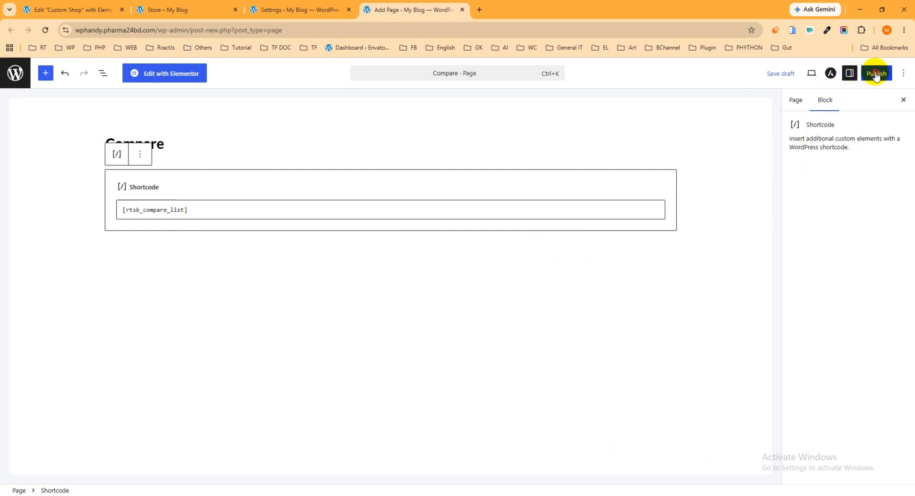
{"action": "left_click", "coordinate": [876, 74]}
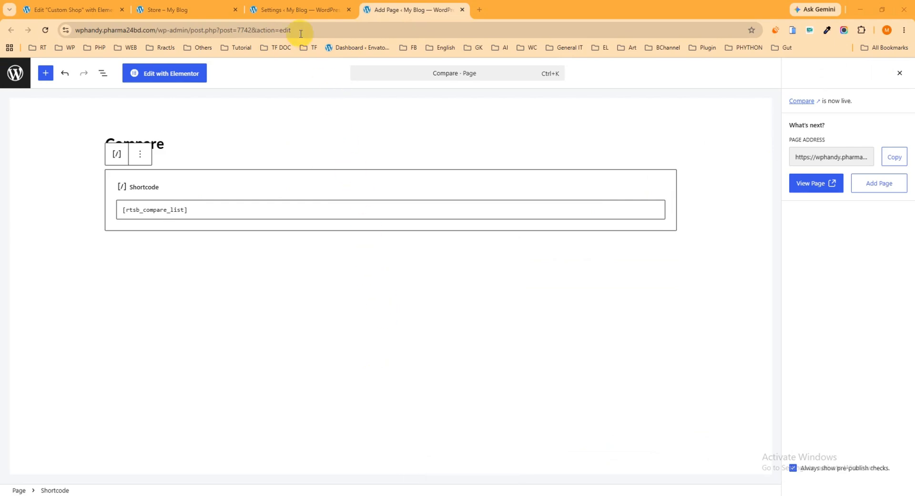
Return to the ShopBuilder modules and set the Product Compare module's compare page to Compare.
{"action": "left_click", "coordinate": [310, 8]}
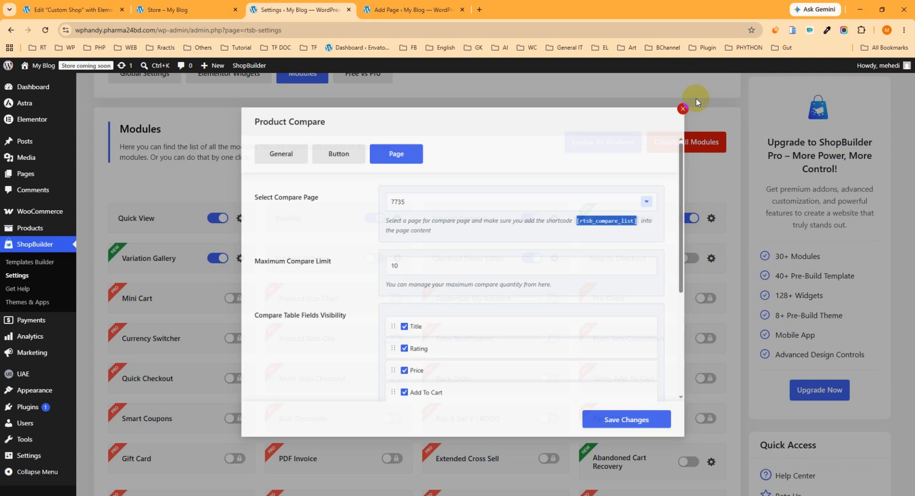
{"action": "left_click", "coordinate": [694, 100]}
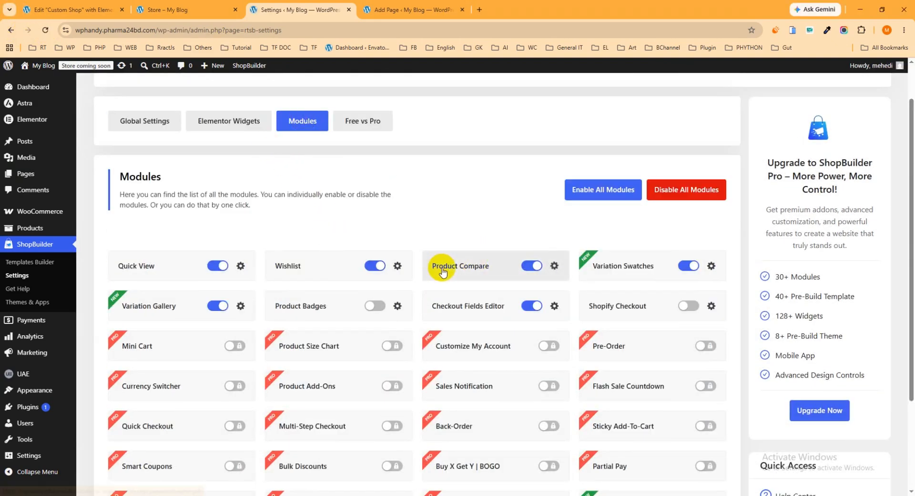
{"action": "left_click", "coordinate": [555, 266]}
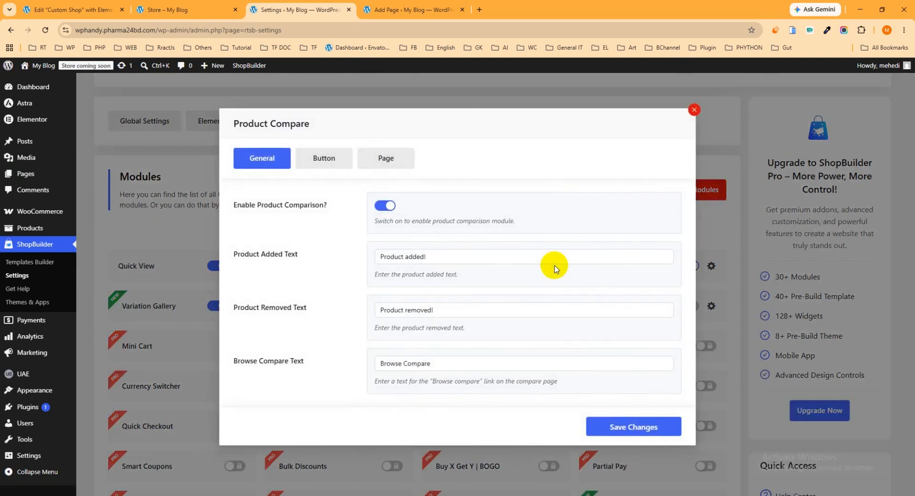
{"action": "left_click", "coordinate": [388, 160]}
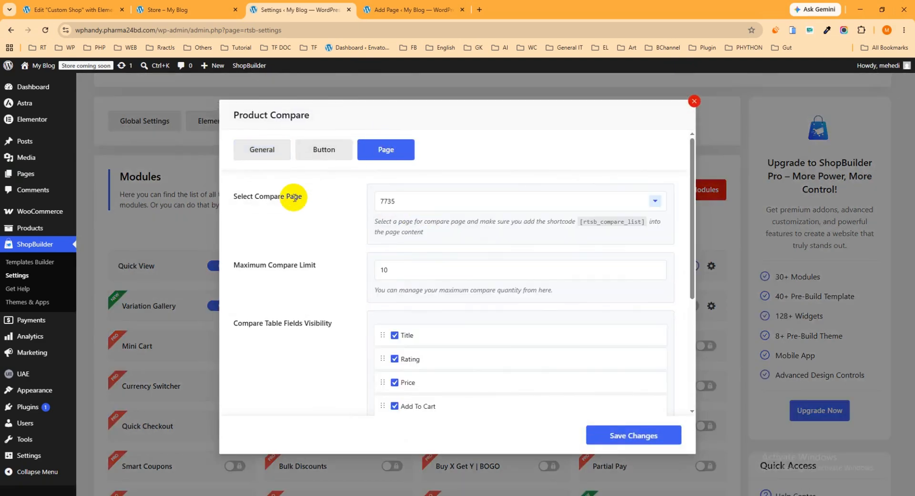
{"action": "left_click", "coordinate": [484, 202]}
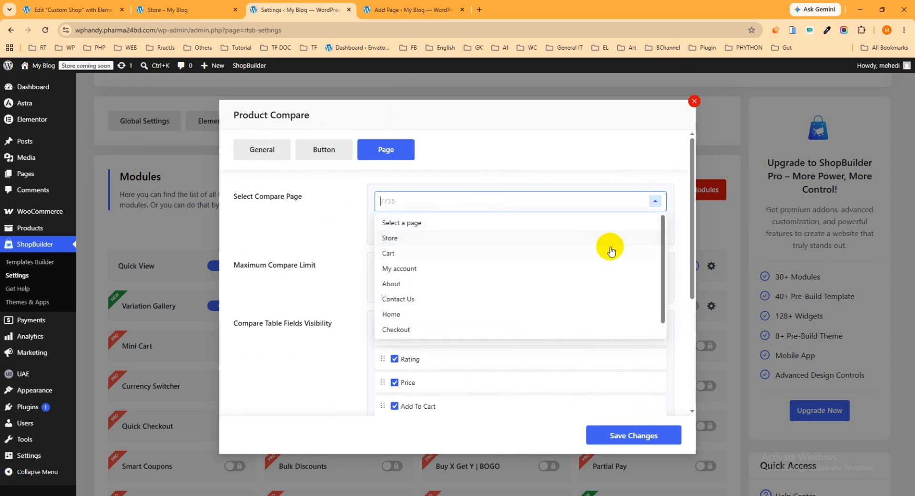
{"action": "scroll", "coordinate": [597, 249], "scroll_direction": "down", "scroll_amount": 1}
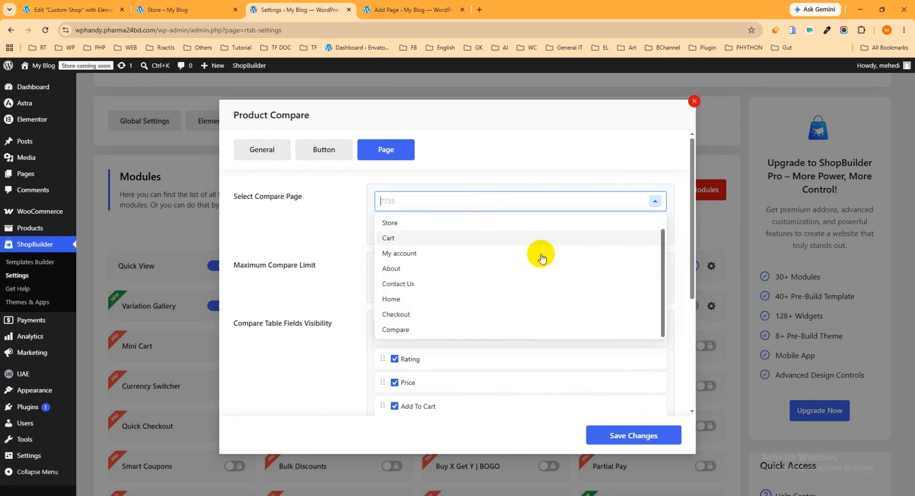
{"action": "left_click", "coordinate": [406, 330]}
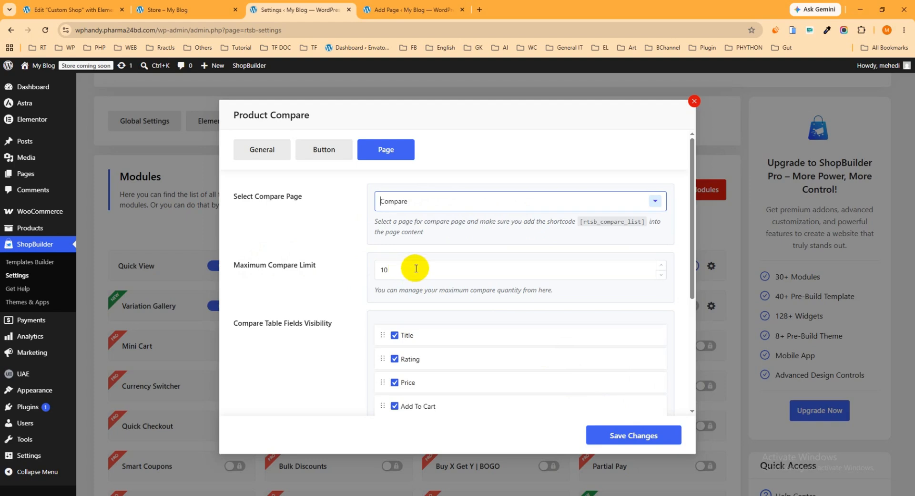
Try toggling the Dimensions and Color fields in the compare table's visibility list, then save the Product Compare settings.
{"action": "scroll", "coordinate": [415, 268], "scroll_direction": "down", "scroll_amount": 2}
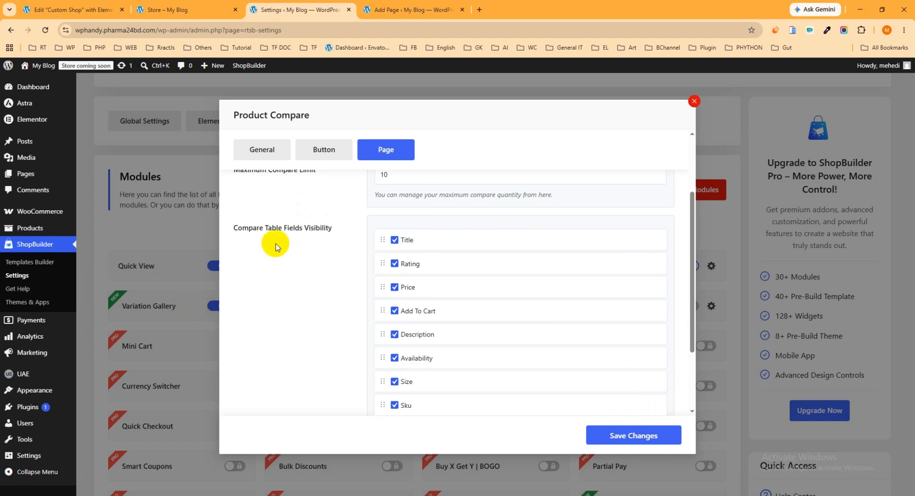
{"action": "scroll", "coordinate": [415, 243], "scroll_direction": "down", "scroll_amount": 2}
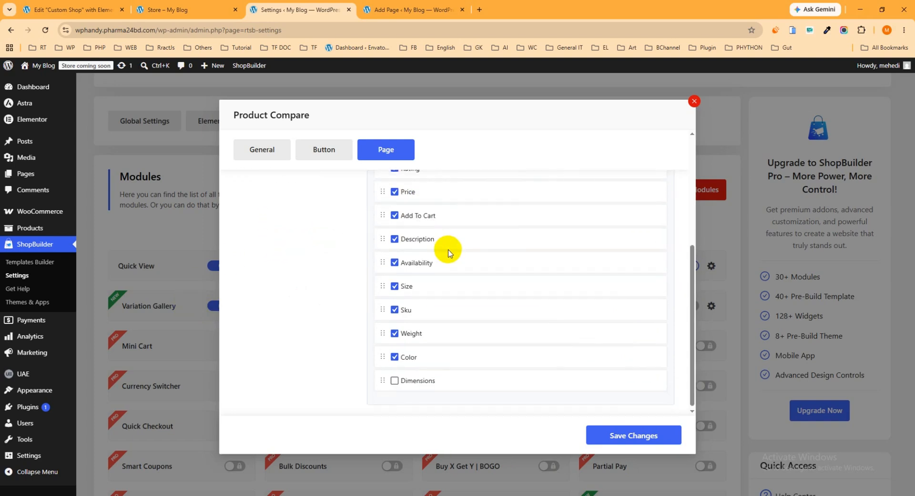
{"action": "left_click", "coordinate": [396, 379]}
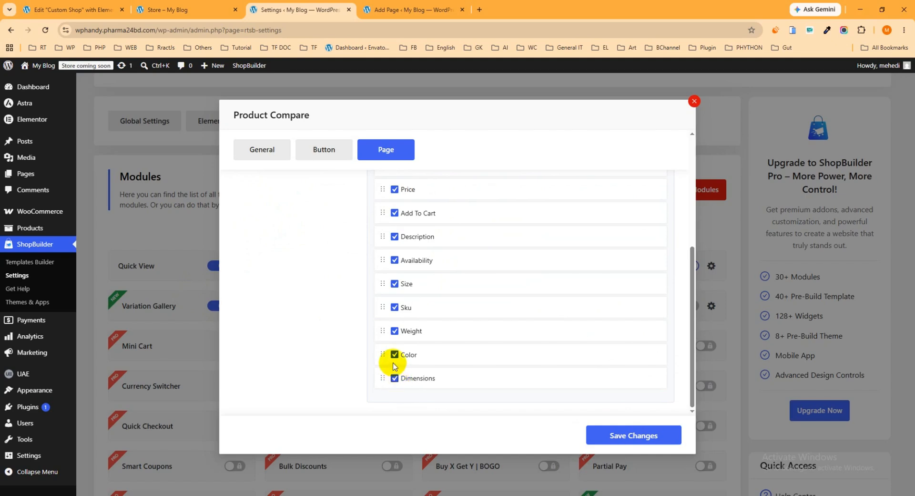
{"action": "left_click", "coordinate": [395, 356]}
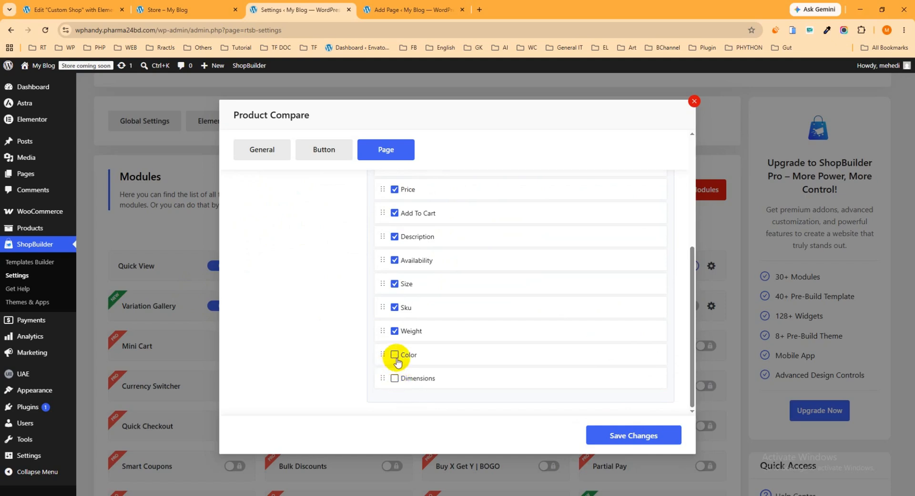
{"action": "left_click", "coordinate": [394, 354]}
{"action": "scroll", "coordinate": [469, 288], "scroll_direction": "up", "scroll_amount": 2}
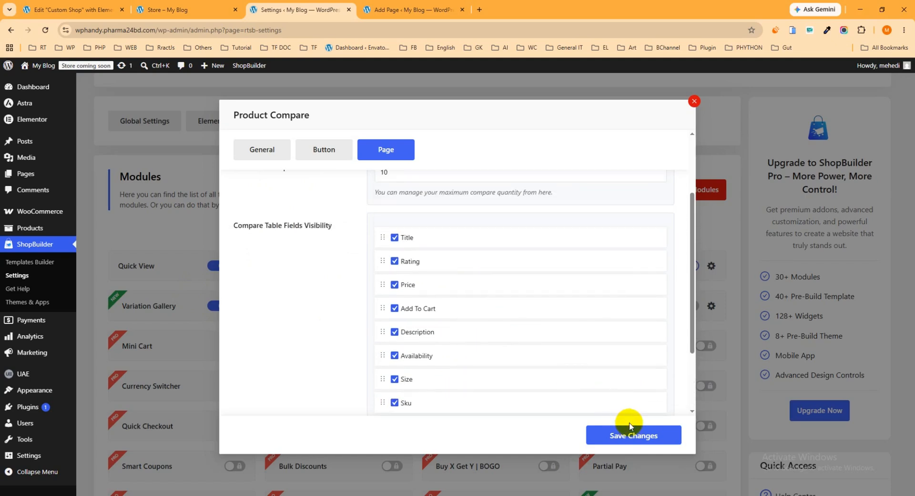
{"action": "left_click", "coordinate": [633, 435]}
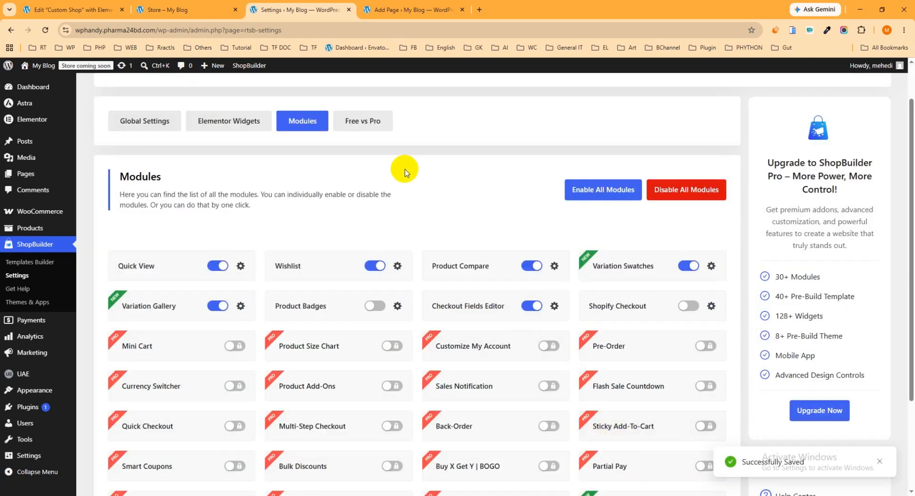
Add the Anchor Bracelet and Basic Gray Jeans to the product comparison on the store page.
{"action": "left_click", "coordinate": [190, 10]}
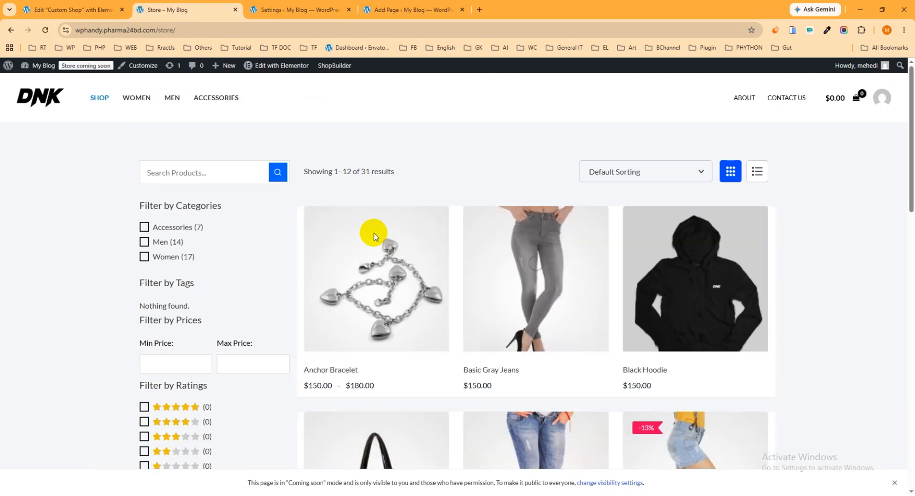
{"action": "mouse_move", "coordinate": [394, 242]}
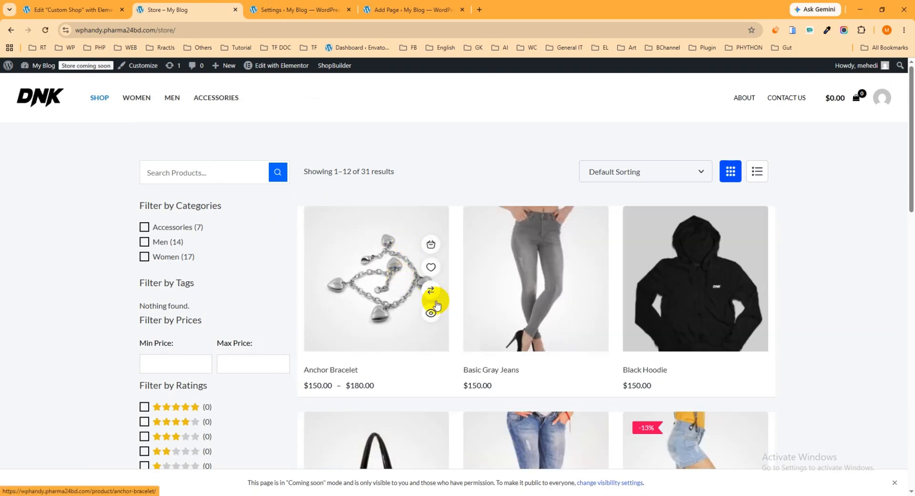
{"action": "left_click", "coordinate": [431, 291]}
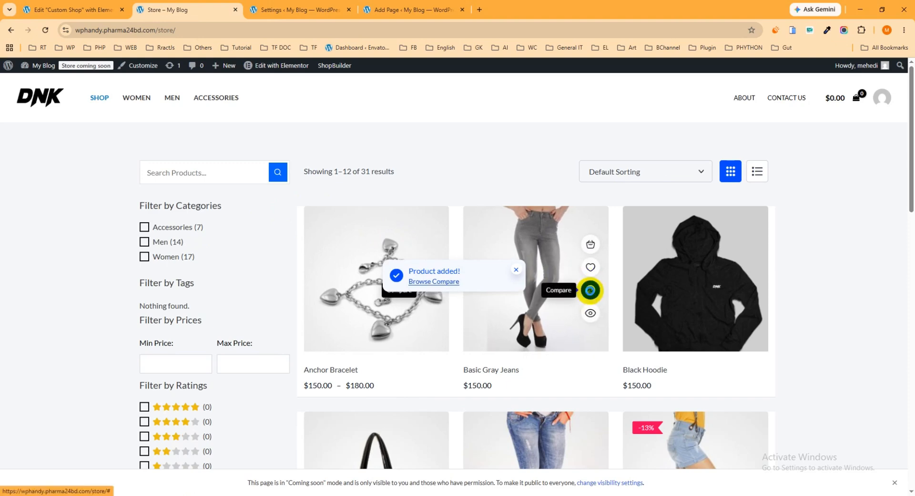
{"action": "left_click", "coordinate": [590, 290]}
{"action": "scroll", "coordinate": [590, 296], "scroll_direction": "down", "scroll_amount": 4}
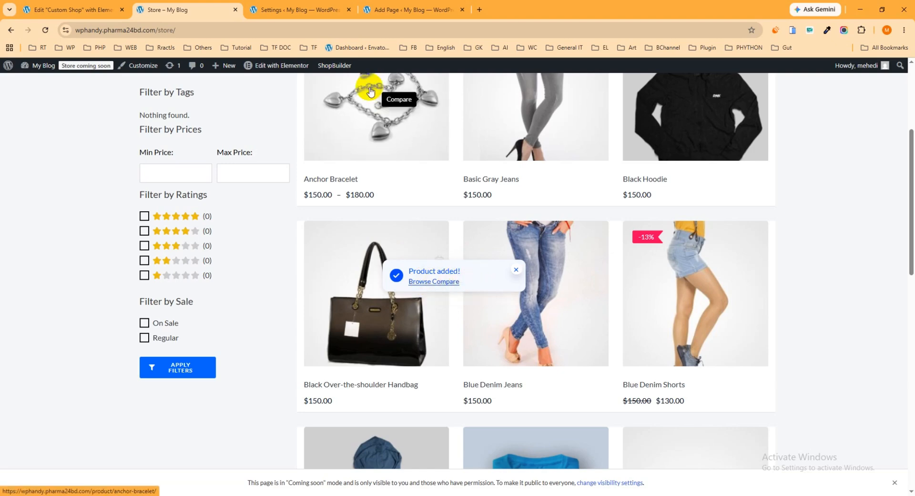
Look through the product added, product removed and browse compare texts in the Product Compare module's General settings.
{"action": "left_click", "coordinate": [300, 9]}
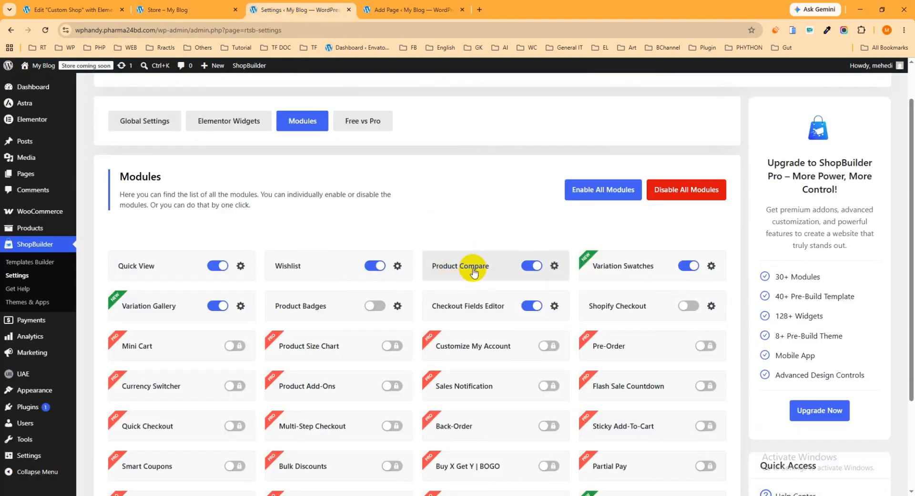
{"action": "left_click", "coordinate": [554, 267]}
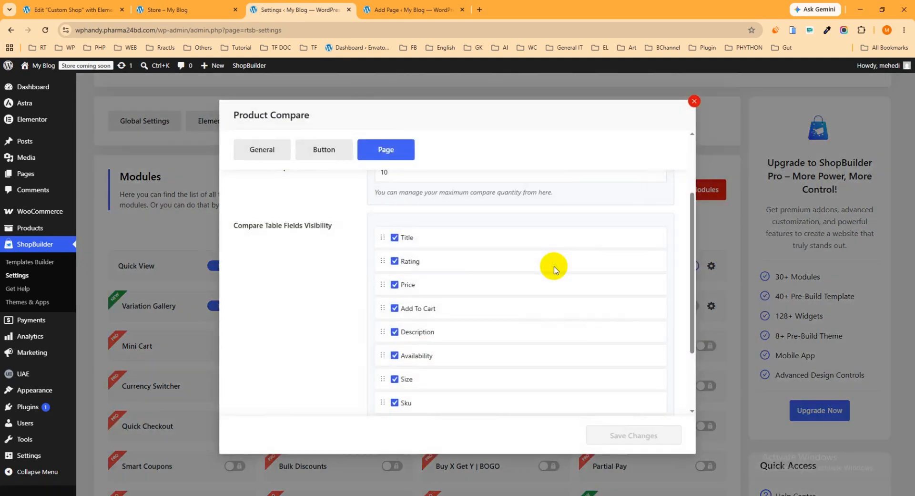
{"action": "left_click", "coordinate": [252, 152]}
{"action": "left_click", "coordinate": [447, 256]}
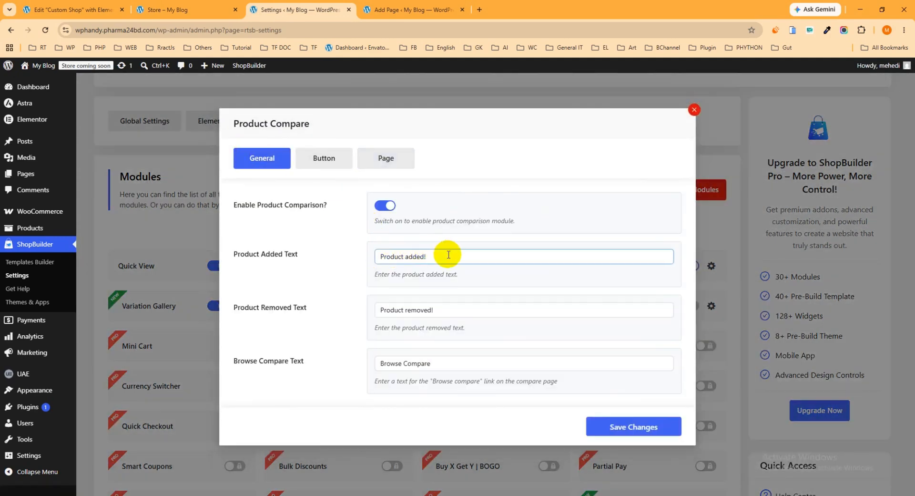
{"action": "left_click_drag", "start_coordinate": [447, 255], "coordinate": [367, 255]}
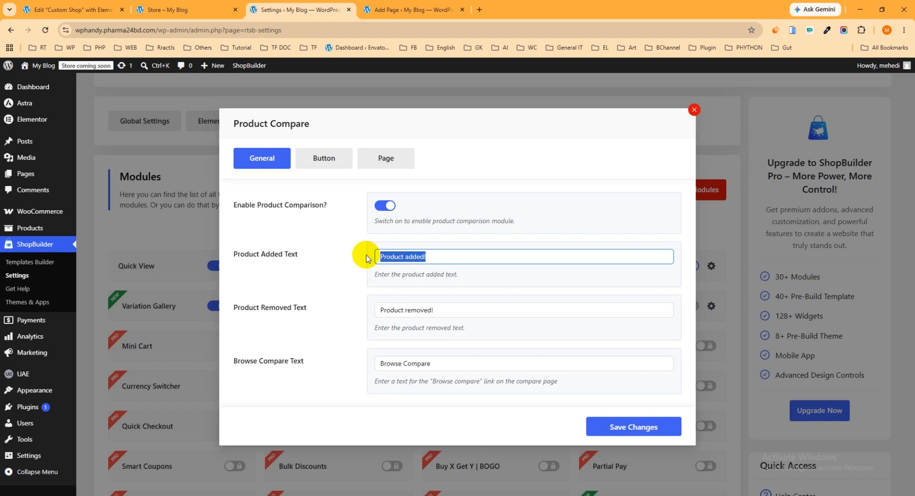
{"action": "left_click_drag", "start_coordinate": [448, 309], "coordinate": [341, 310]}
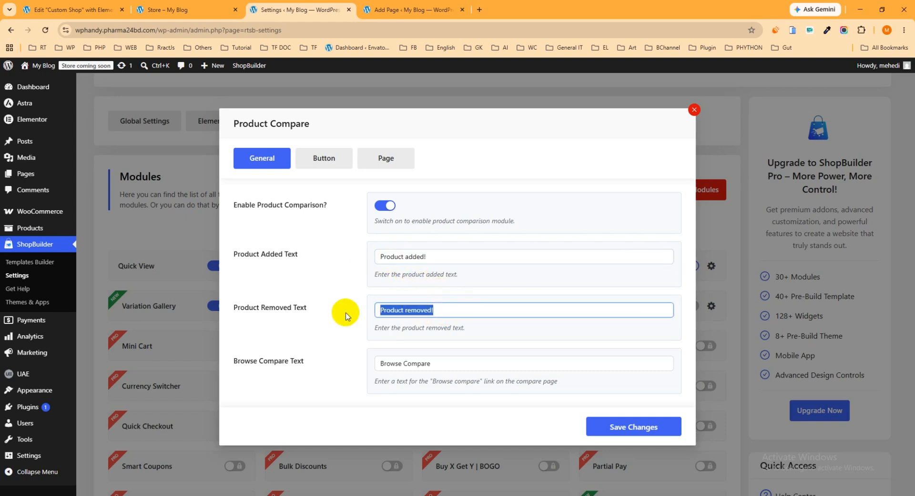
{"action": "left_click_drag", "start_coordinate": [446, 363], "coordinate": [328, 365]}
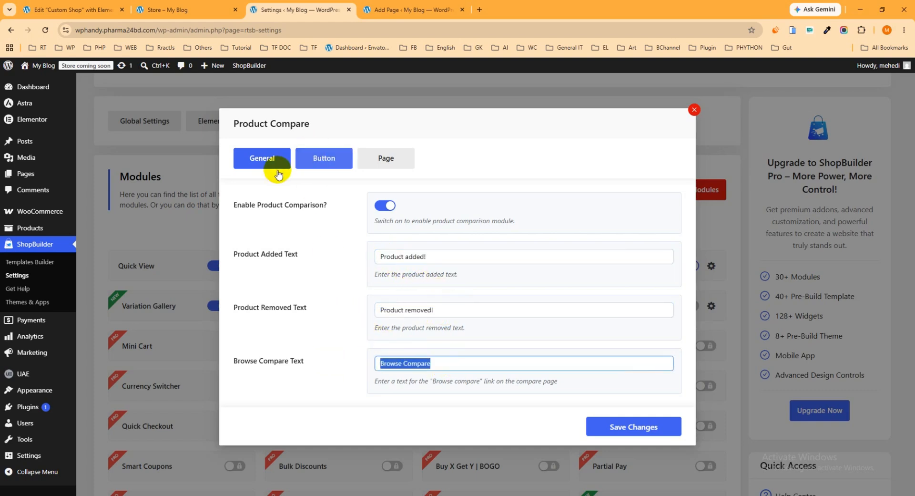
Examine the Product Compare module's Button settings down to the compare button text.
{"action": "left_click", "coordinate": [324, 162]}
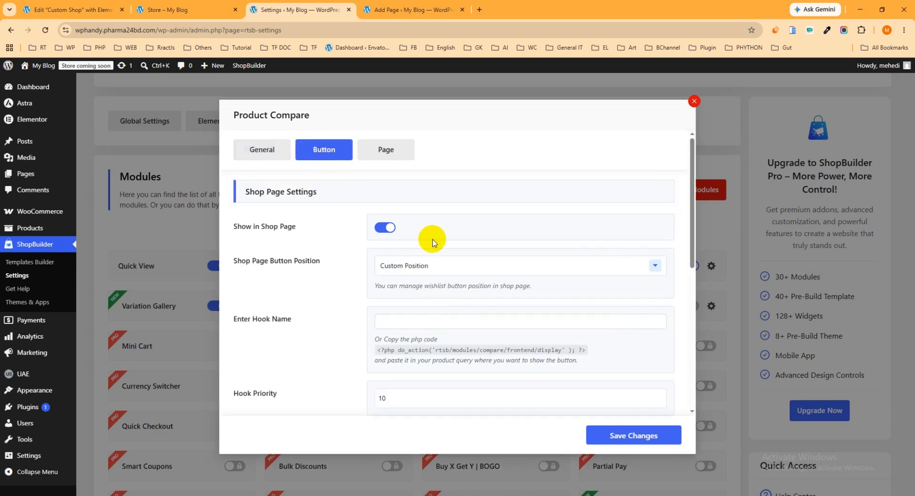
{"action": "scroll", "coordinate": [455, 268], "scroll_direction": "down", "scroll_amount": 4}
{"action": "left_click", "coordinate": [415, 371]}
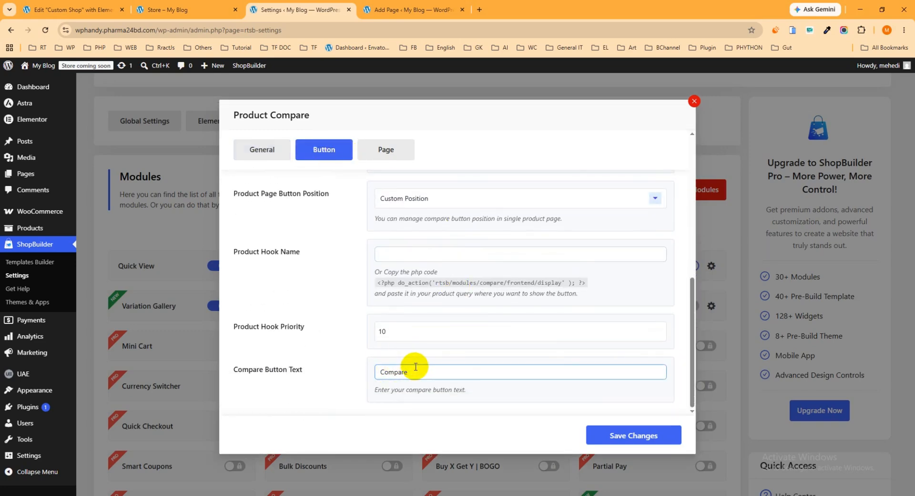
{"action": "left_click_drag", "start_coordinate": [433, 373], "coordinate": [358, 376]}
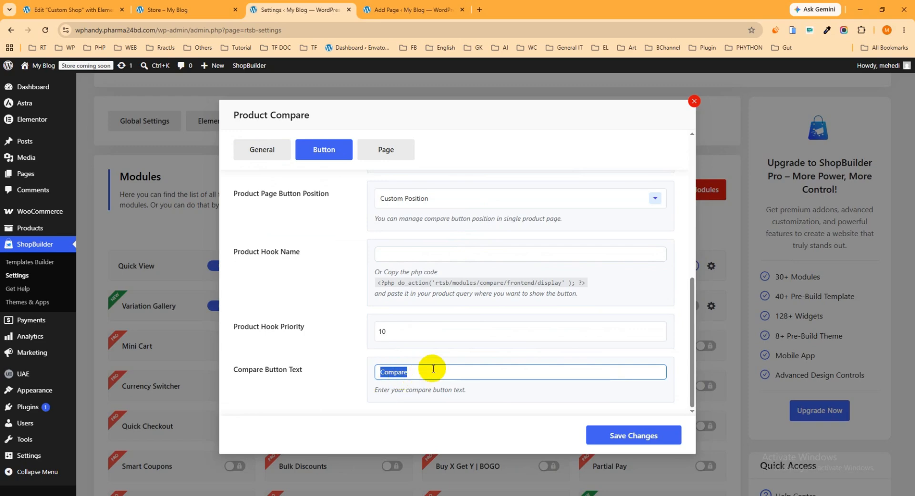
{"action": "left_click", "coordinate": [433, 371]}
Check the compare button label on the Black Over-the-shoulder Handbag in the store, and save the Product Compare settings.
{"action": "left_click", "coordinate": [199, 7]}
{"action": "scroll", "coordinate": [471, 233], "scroll_direction": "down", "scroll_amount": 1}
{"action": "mouse_move", "coordinate": [418, 241]}
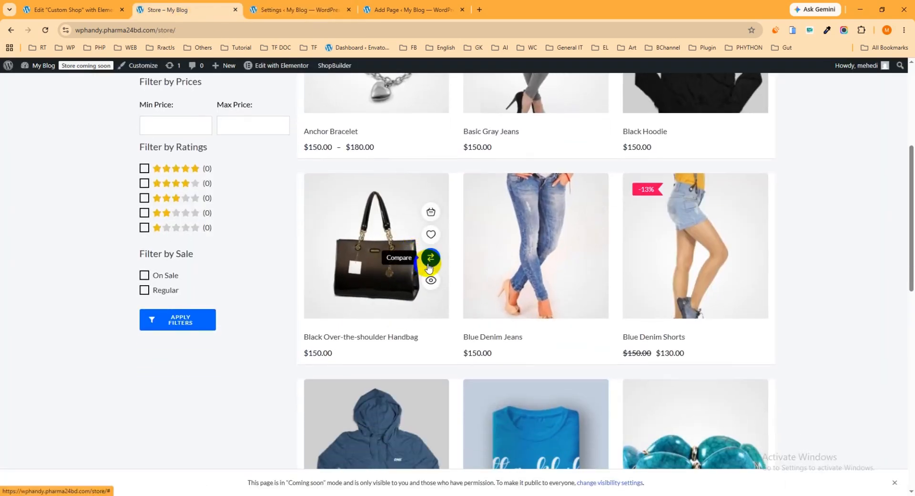
{"action": "left_click", "coordinate": [429, 264]}
{"action": "key", "text": "ctrl+Tab"}
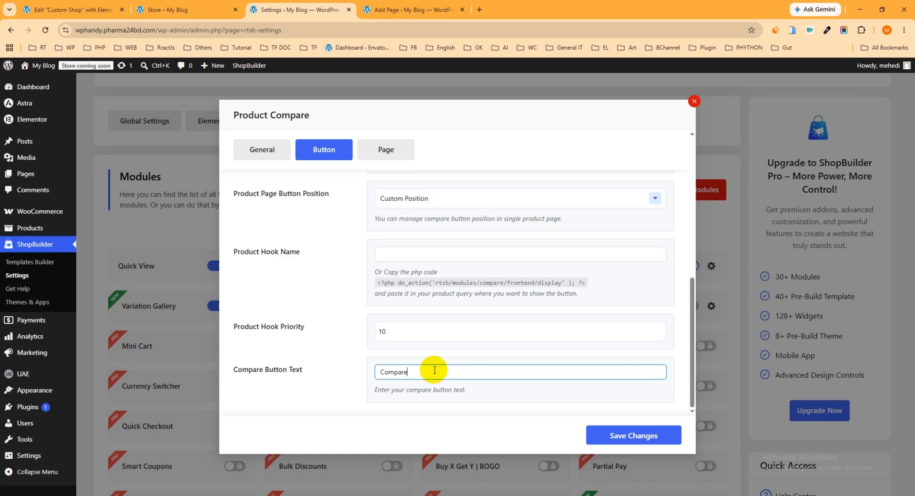
{"action": "left_click", "coordinate": [632, 436]}
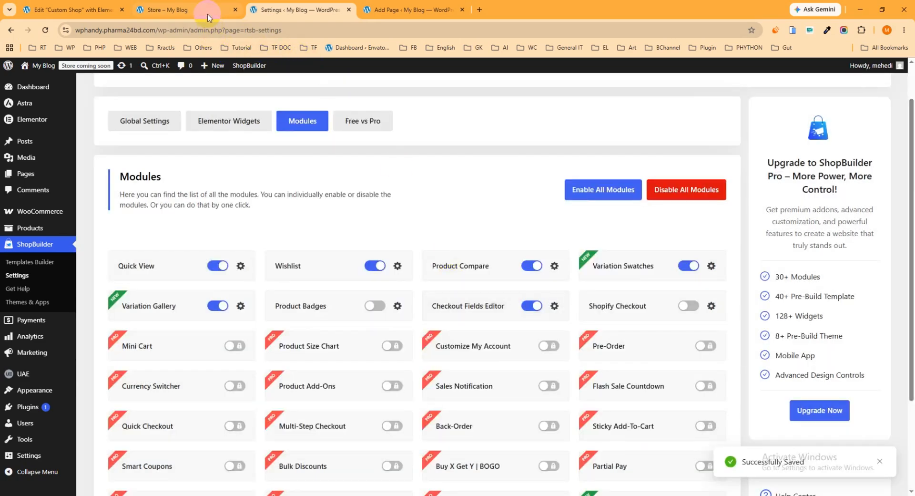
Go from the store to the Compare page and look through the comparison table.
{"action": "left_click", "coordinate": [191, 9]}
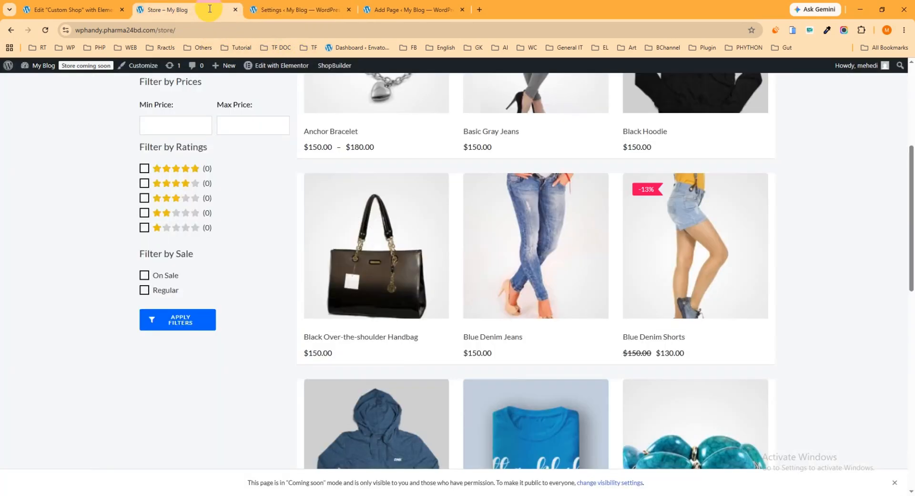
{"action": "scroll", "coordinate": [554, 254], "scroll_direction": "down", "scroll_amount": 5}
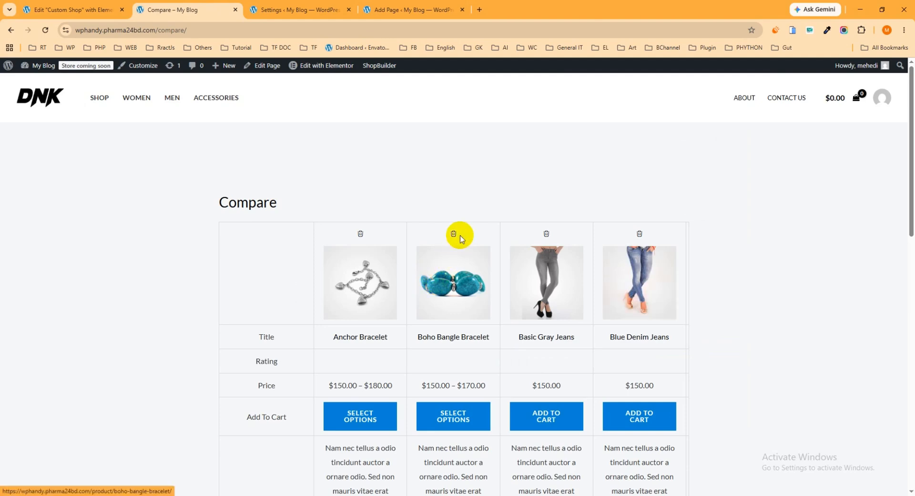
{"action": "scroll", "coordinate": [462, 231], "scroll_direction": "down", "scroll_amount": 2}
{"action": "scroll", "coordinate": [409, 272], "scroll_direction": "down", "scroll_amount": 5}
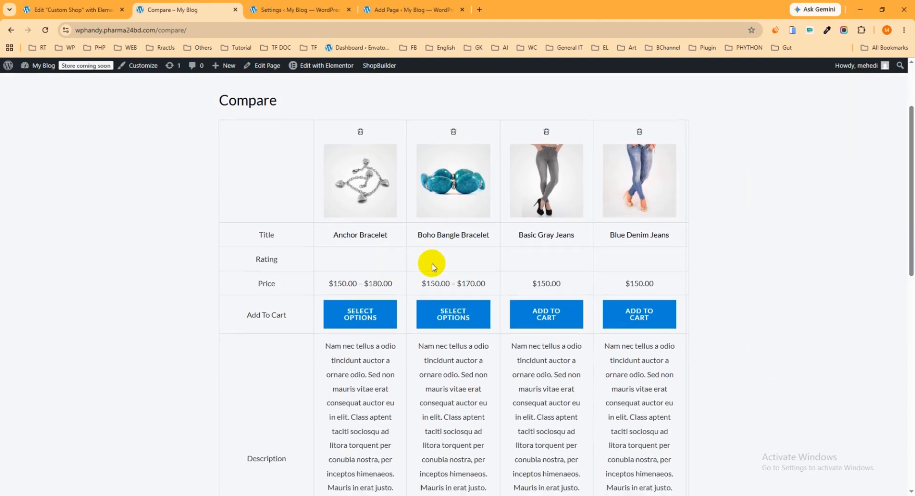